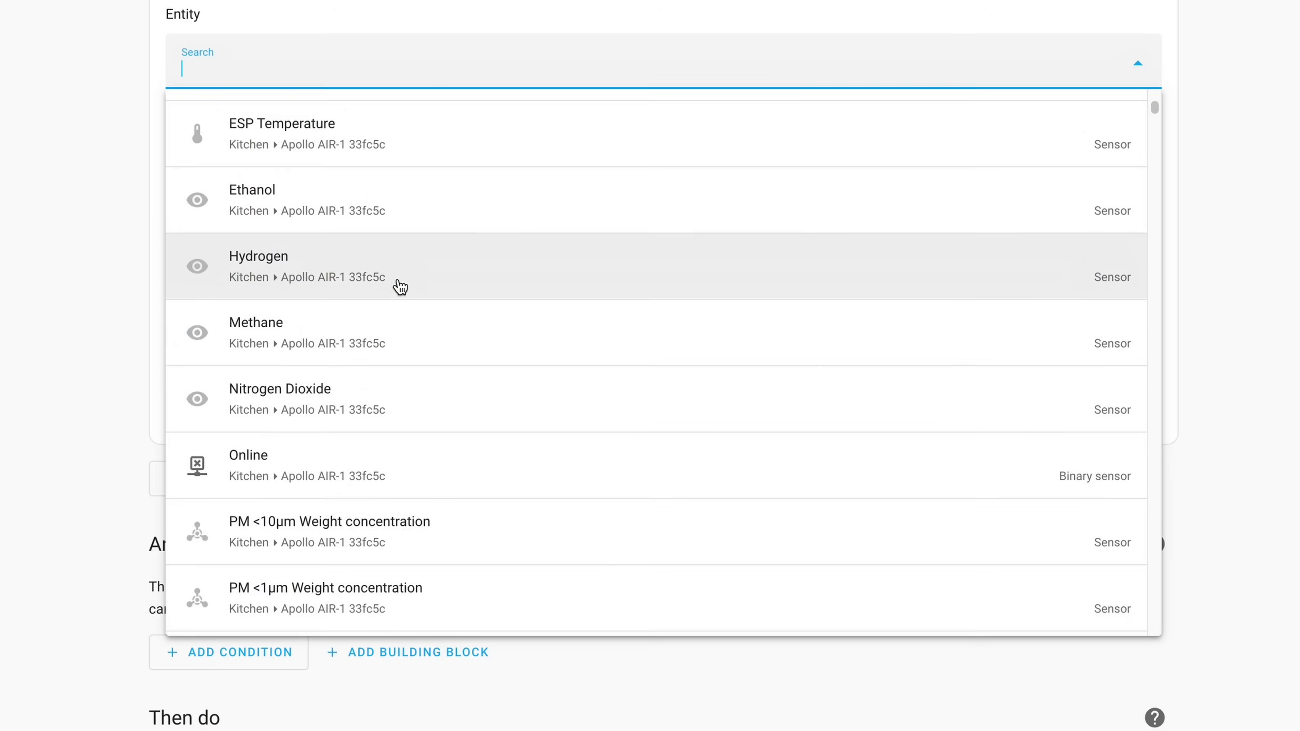
Drag Energy up so it sits just under Sections in the sidebar.
scroll(400, 285, down, 10)
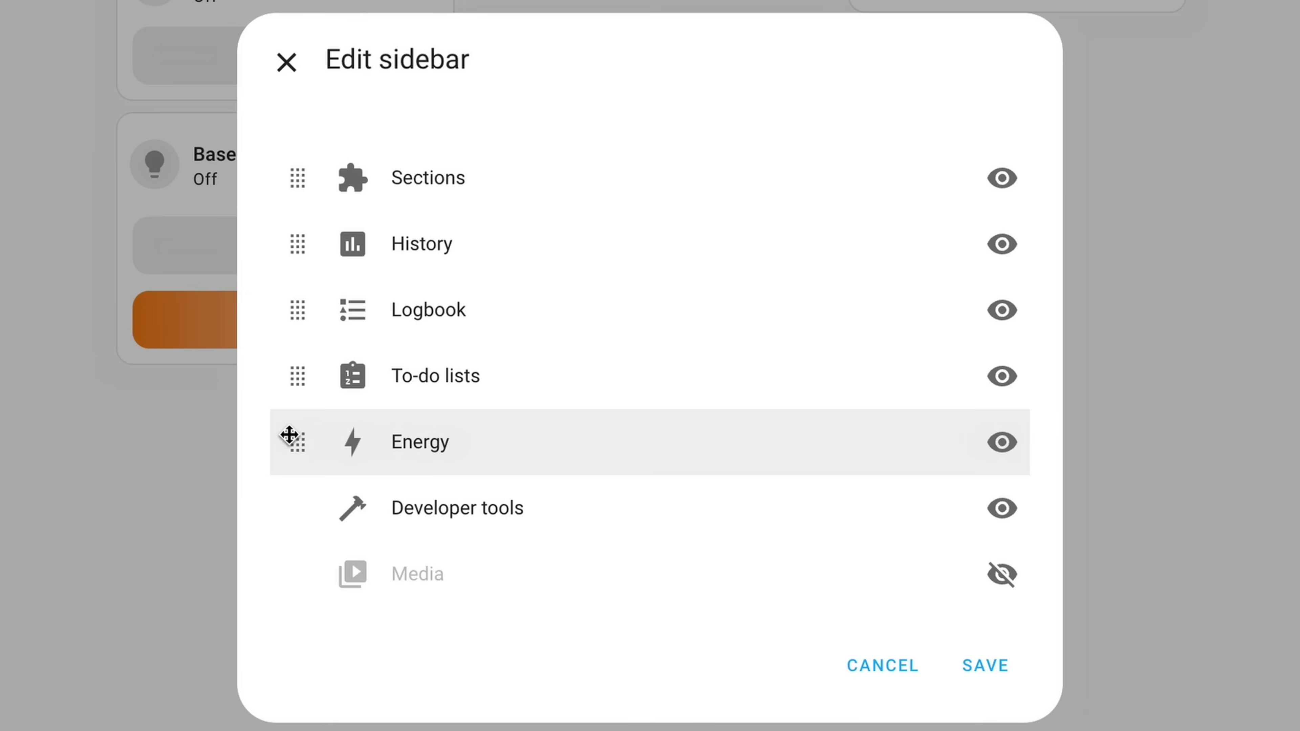
drag(290, 432, 294, 235)
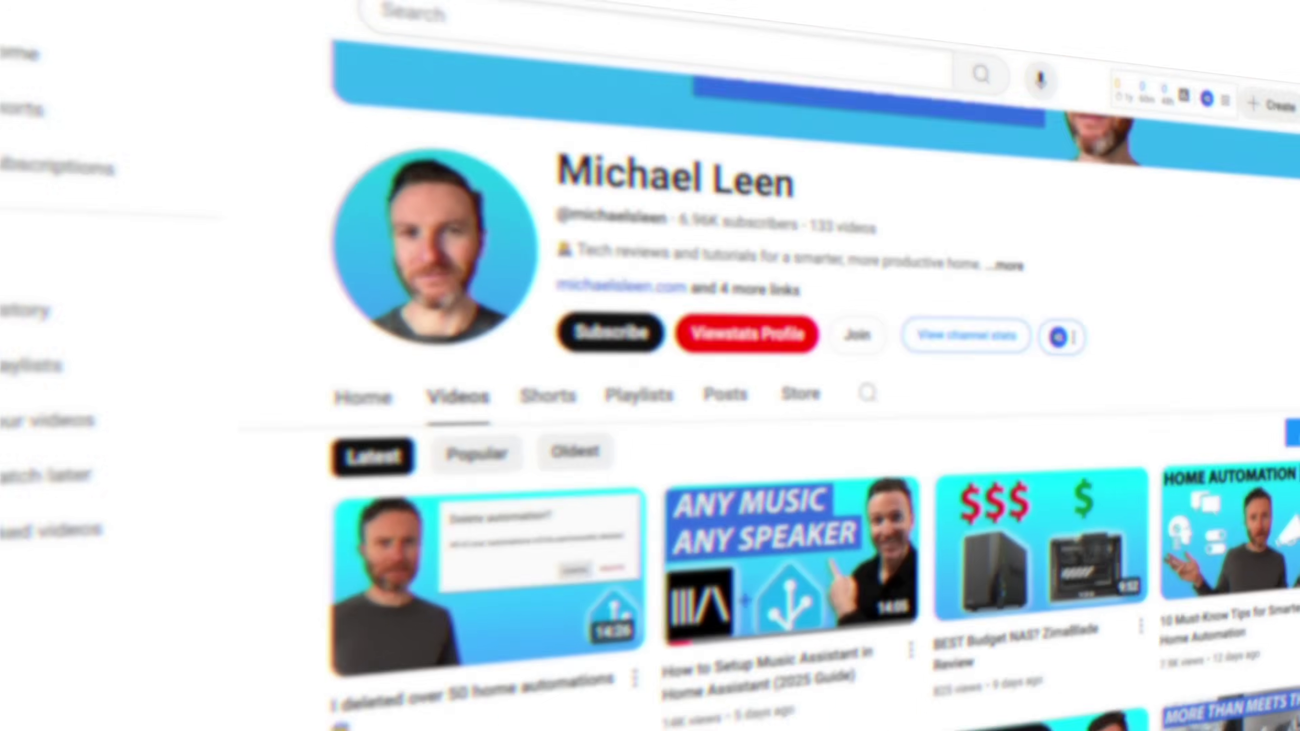
scroll(650, 366, down, 5)
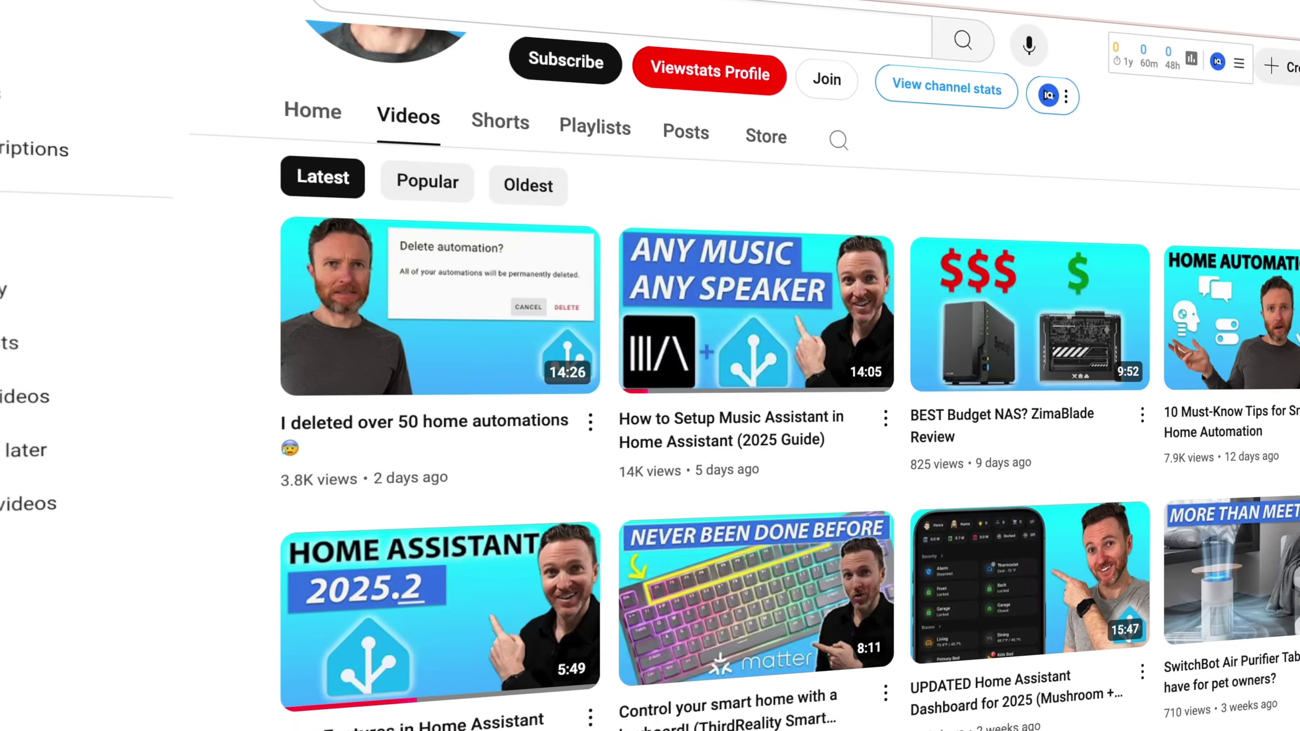
scroll(650, 365, down, 10)
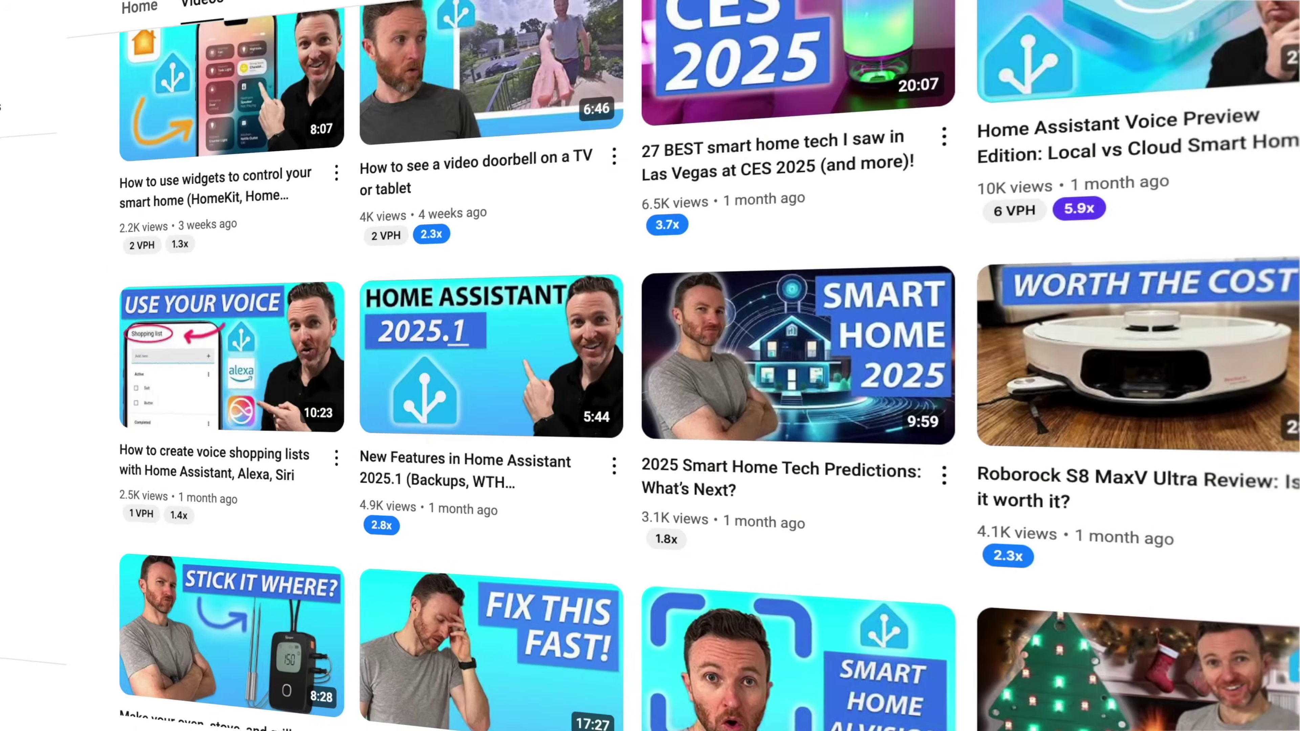
scroll(650, 366, down, 5)
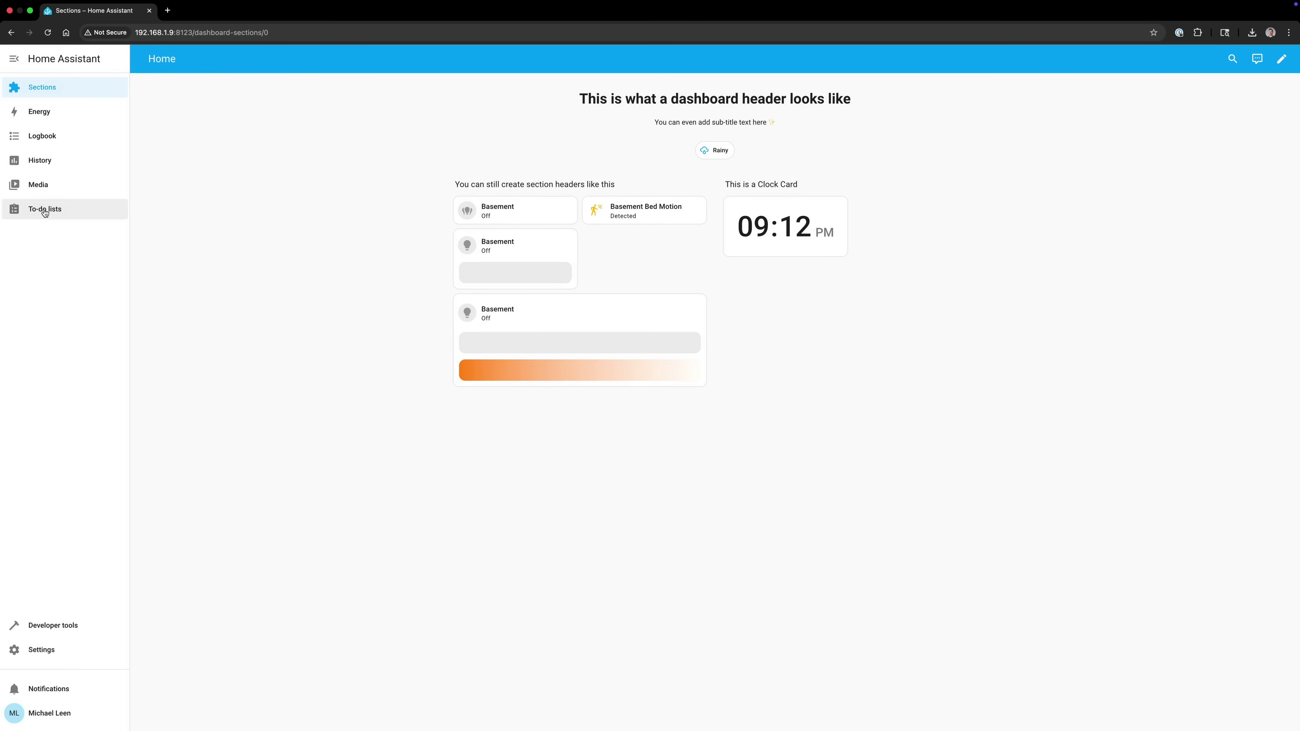
In Edit sidebar, move History above Logbook, hide Media, and keep Energy under Sections.
click(67, 61)
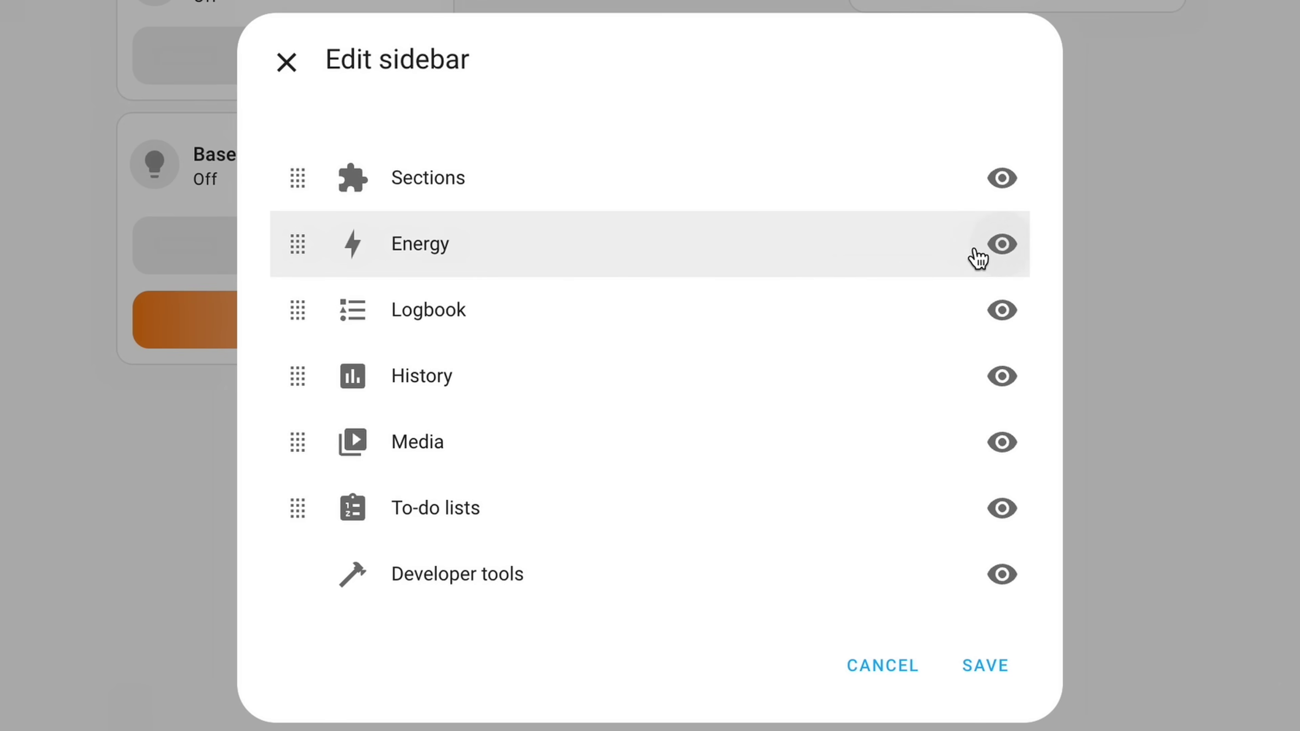
click(778, 348)
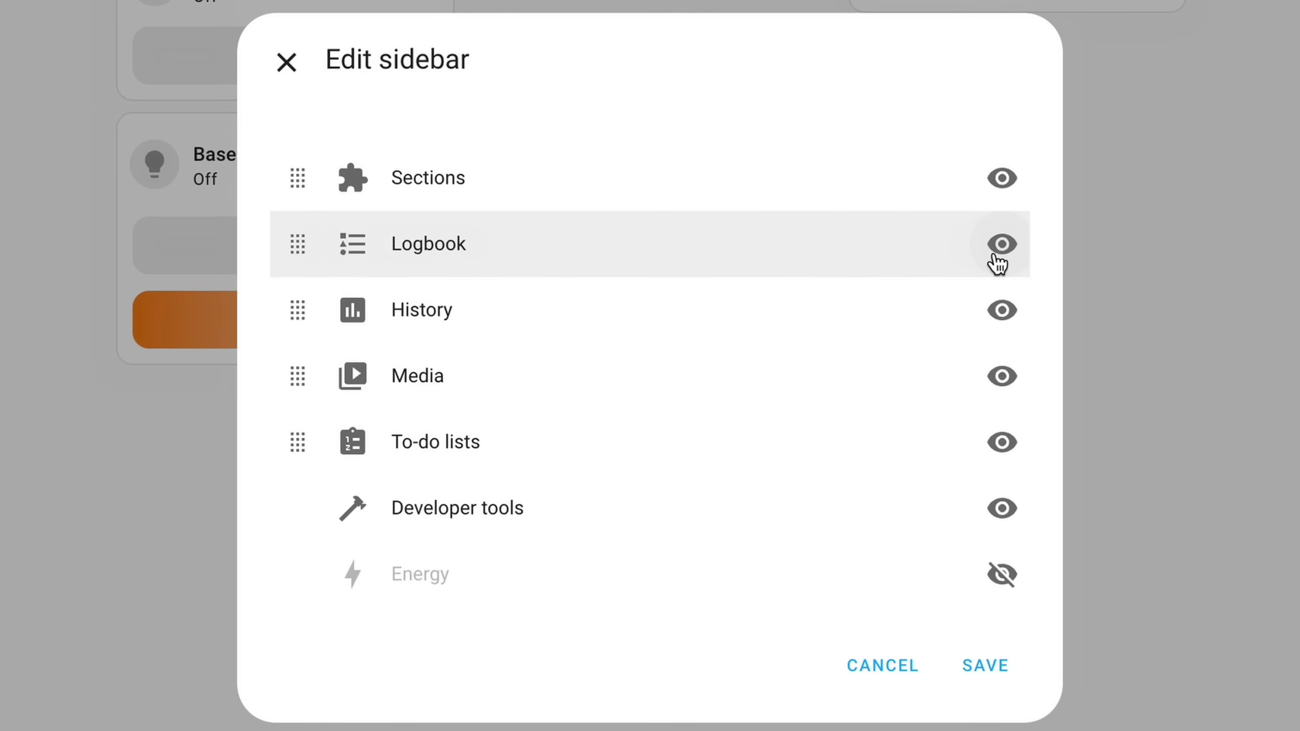
click(293, 309)
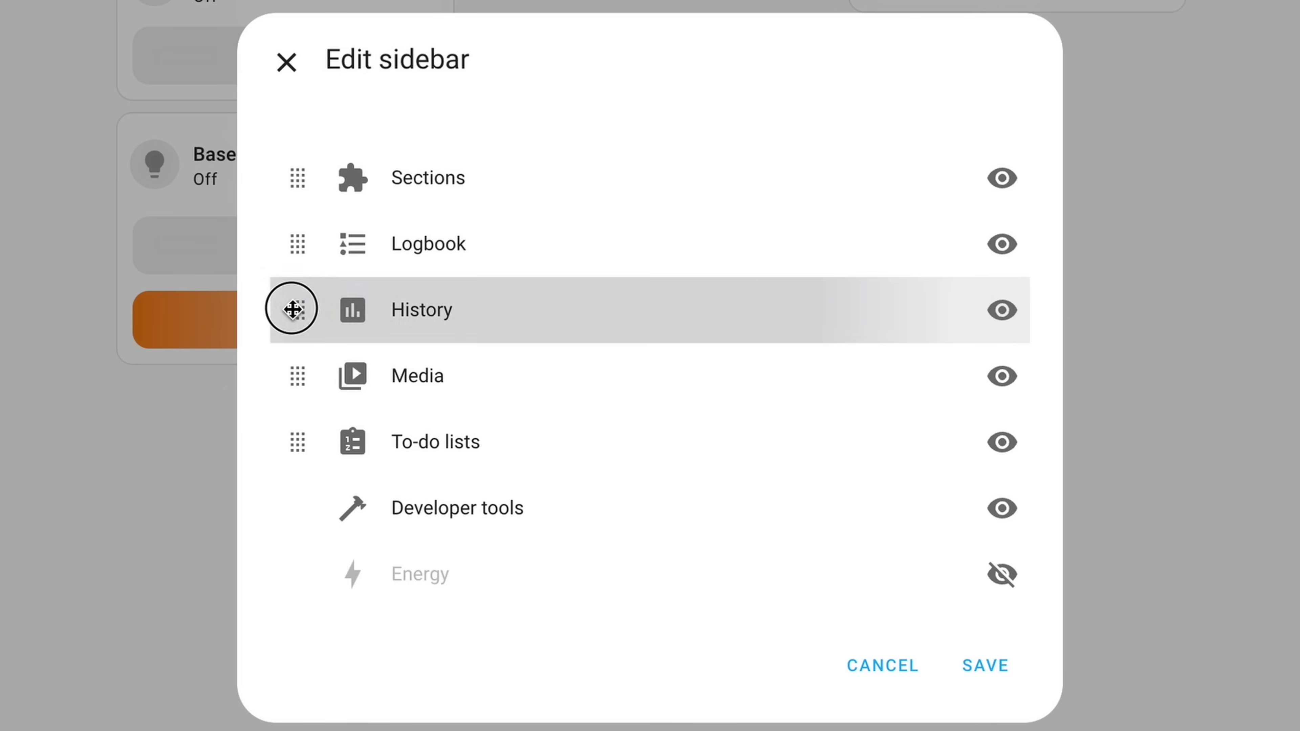
drag(293, 308, 295, 247)
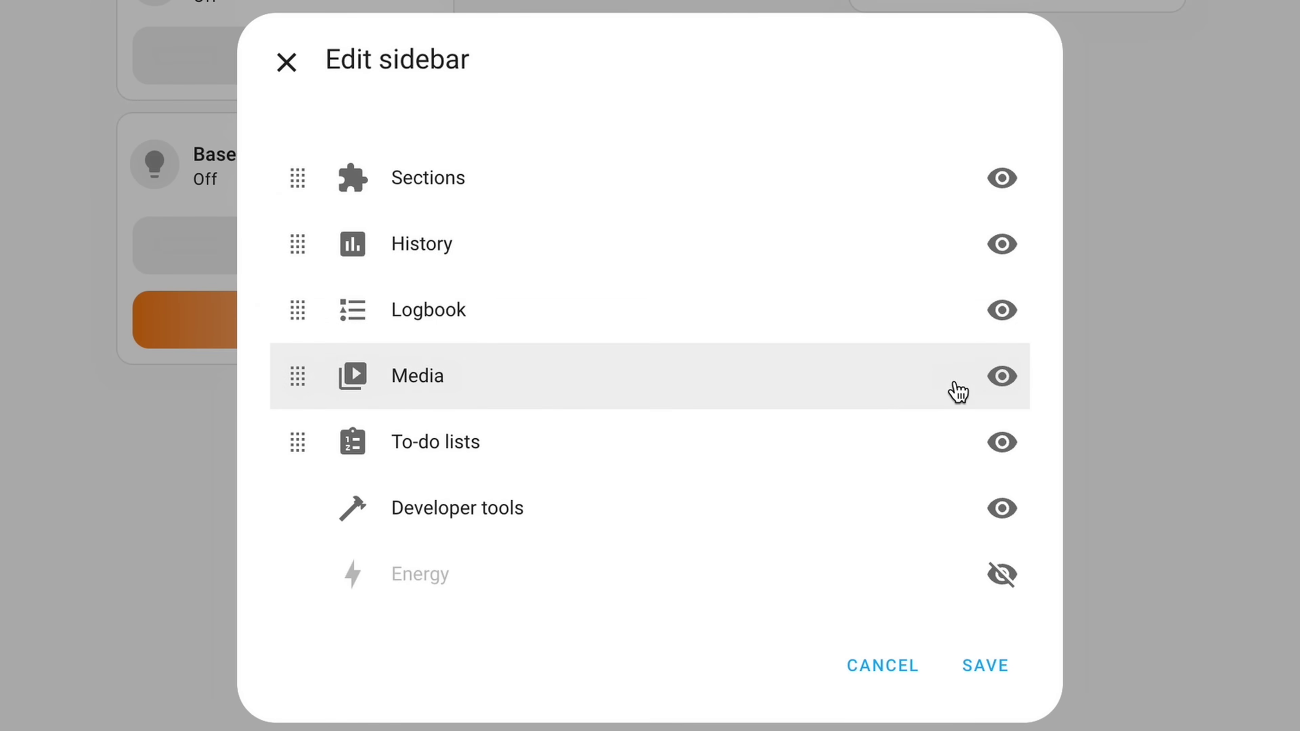
click(1000, 377)
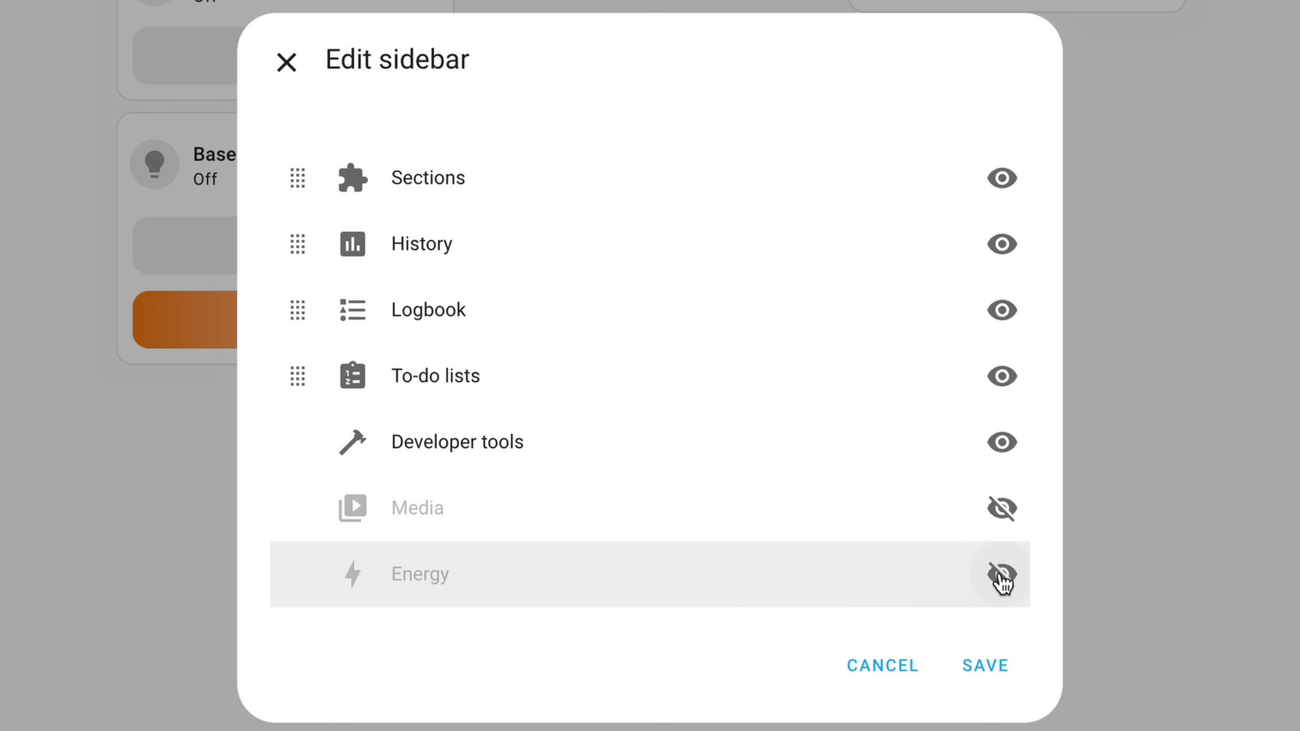
click(1001, 576)
drag(289, 434, 294, 237)
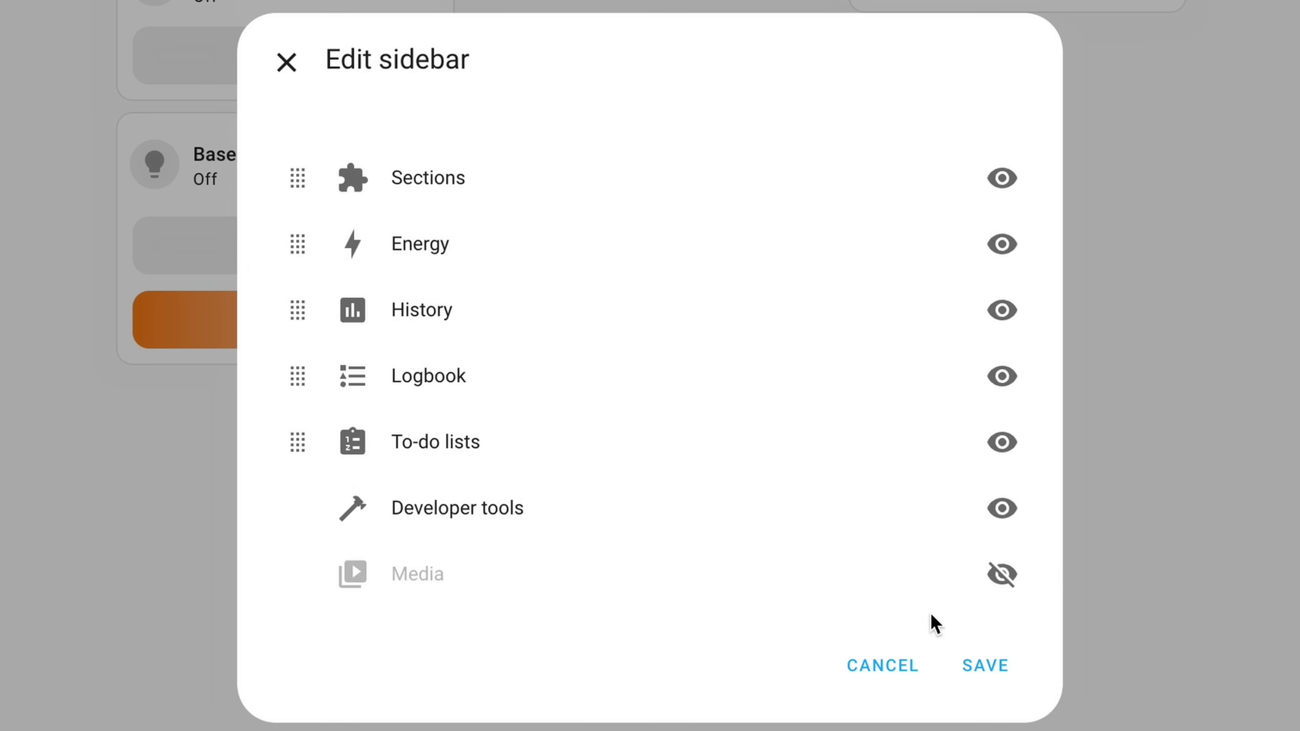
Save the new sidebar layout and confirm applying it on all logged-in devices.
click(967, 668)
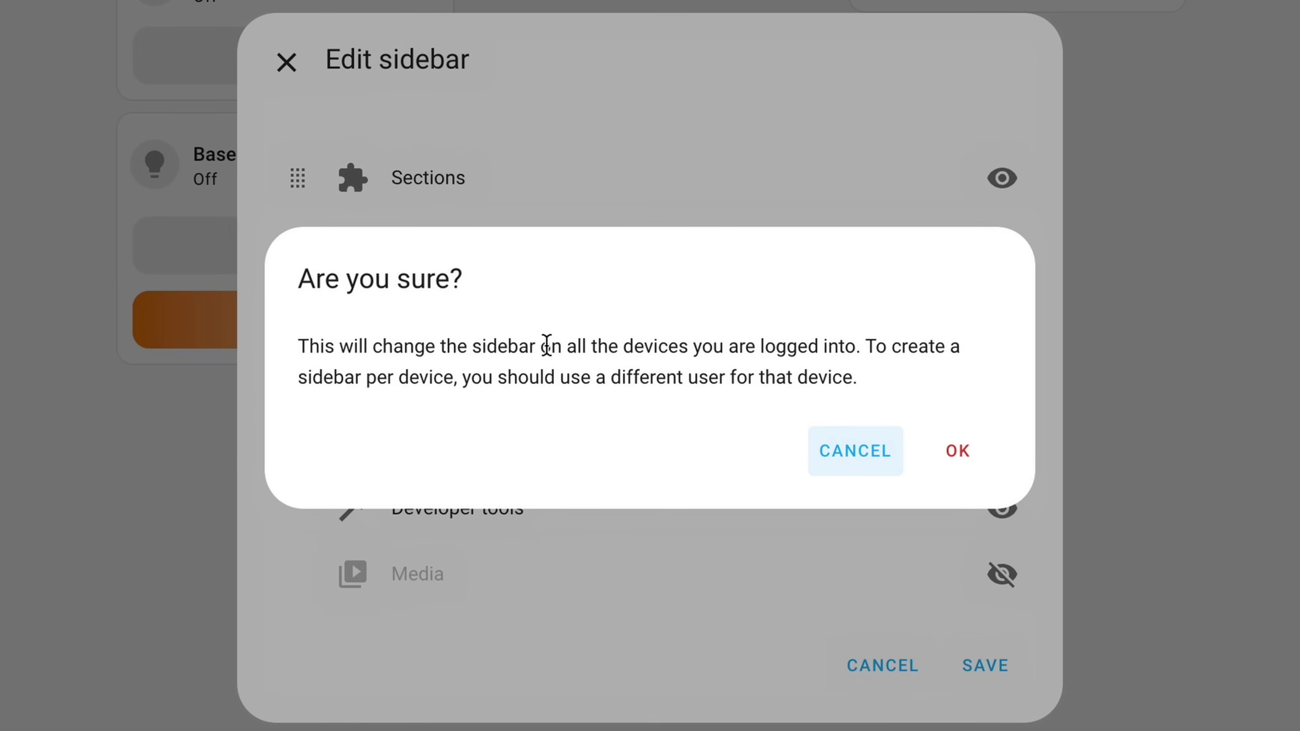
drag(545, 346, 857, 348)
click(938, 388)
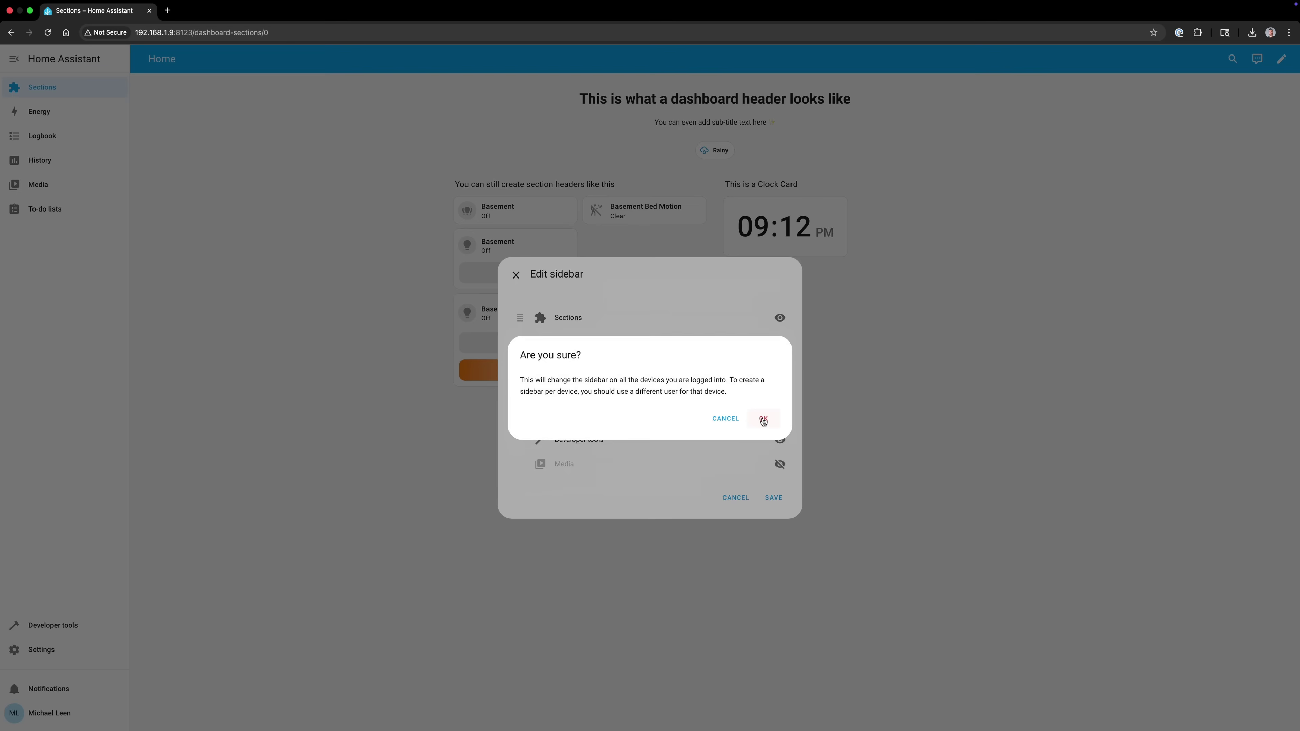
click(953, 441)
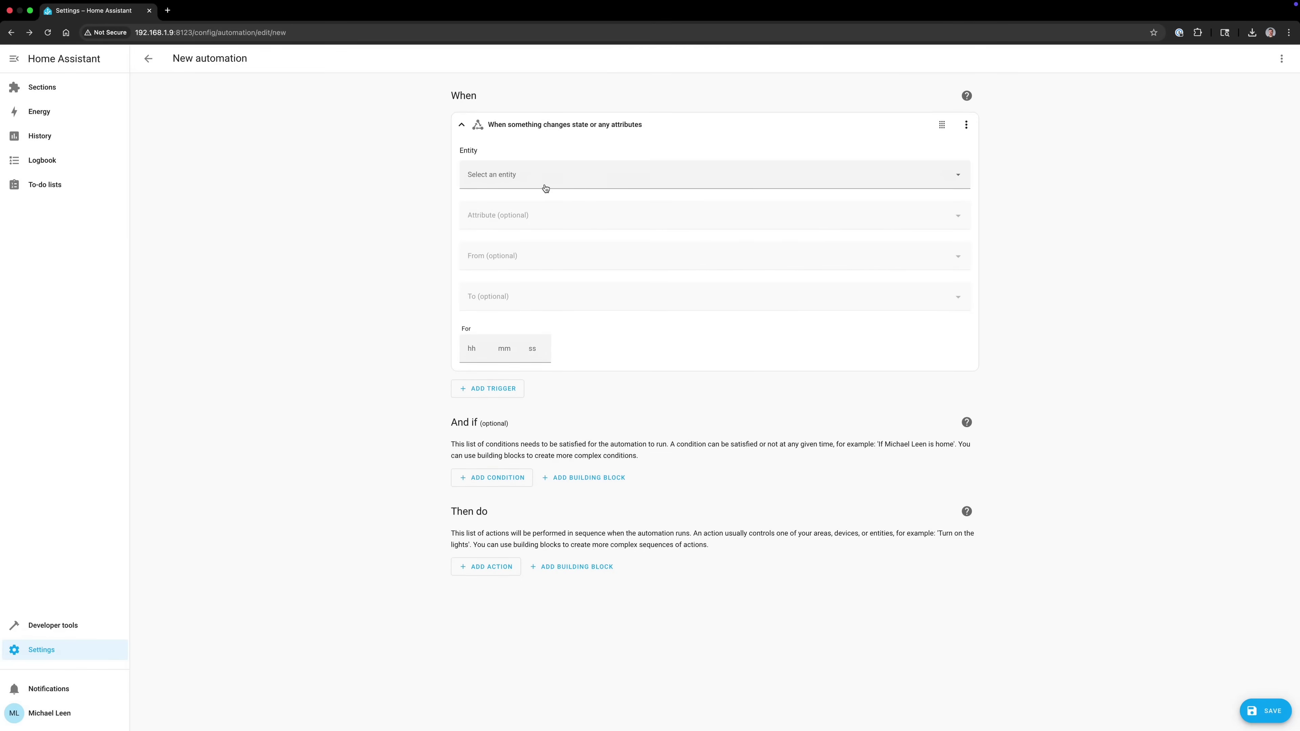
Search the trigger's entity list for 'udm', then 'unif', then clear the search.
click(546, 189)
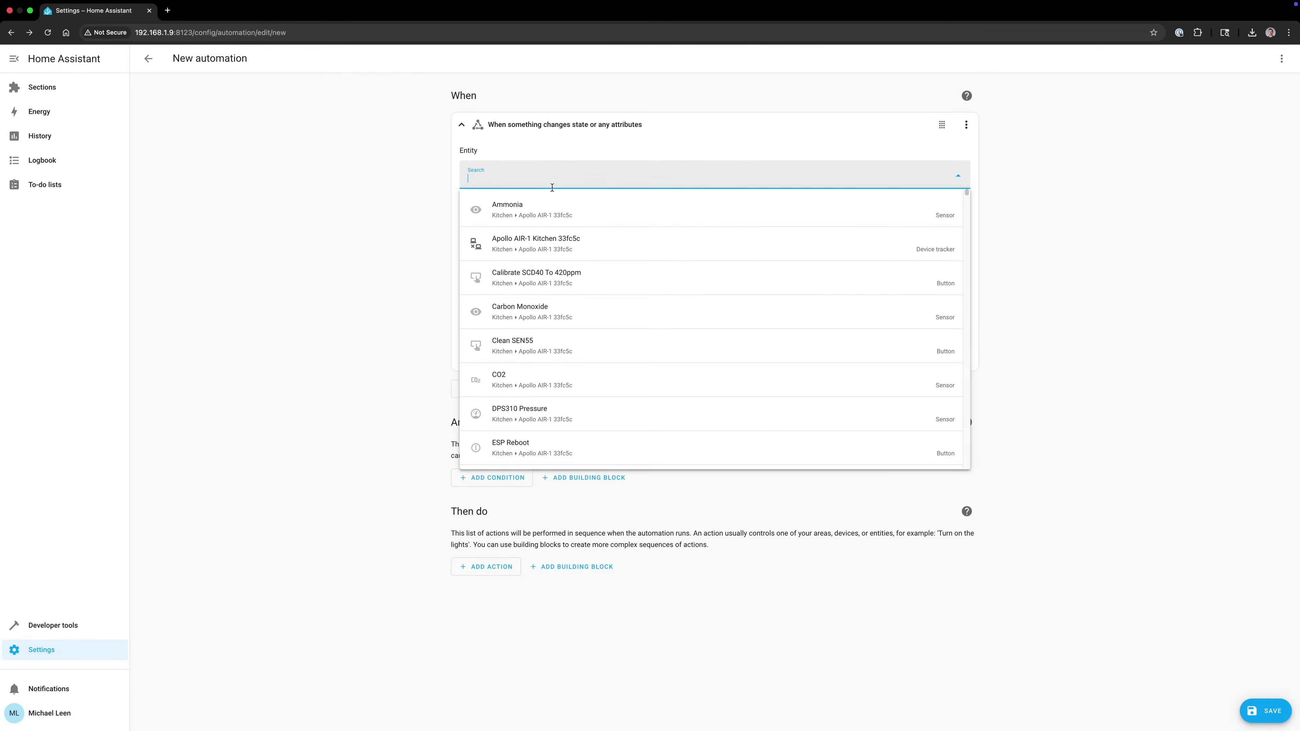
scroll(578, 291, down, 10)
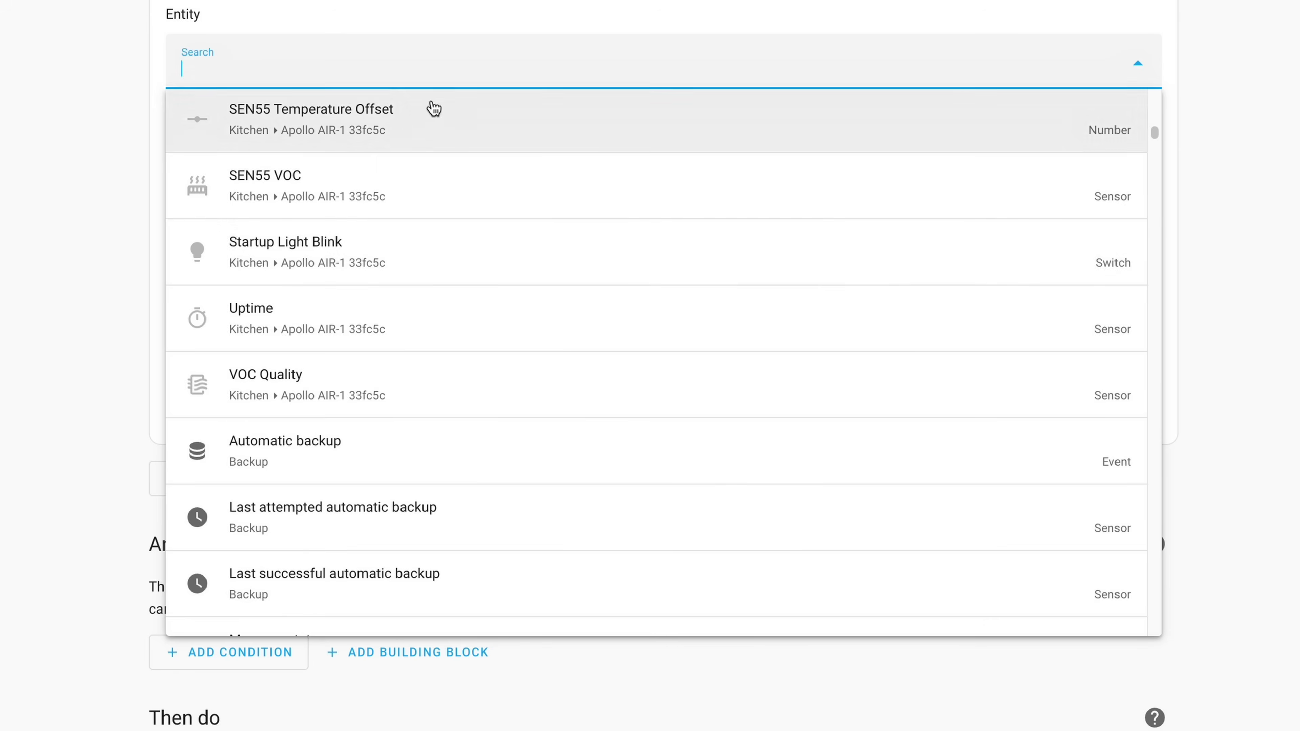
text(udm)
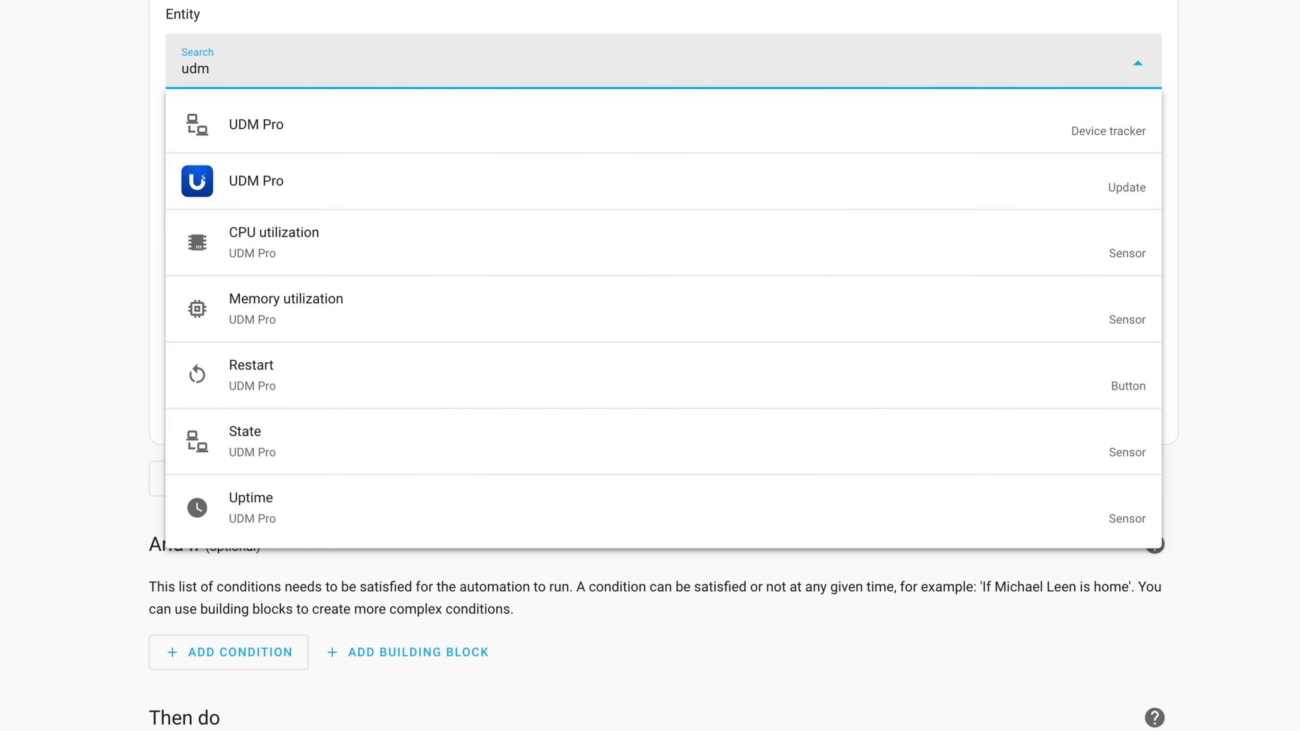
key(BackSpace)
key(BackSpace)
text(nifi)
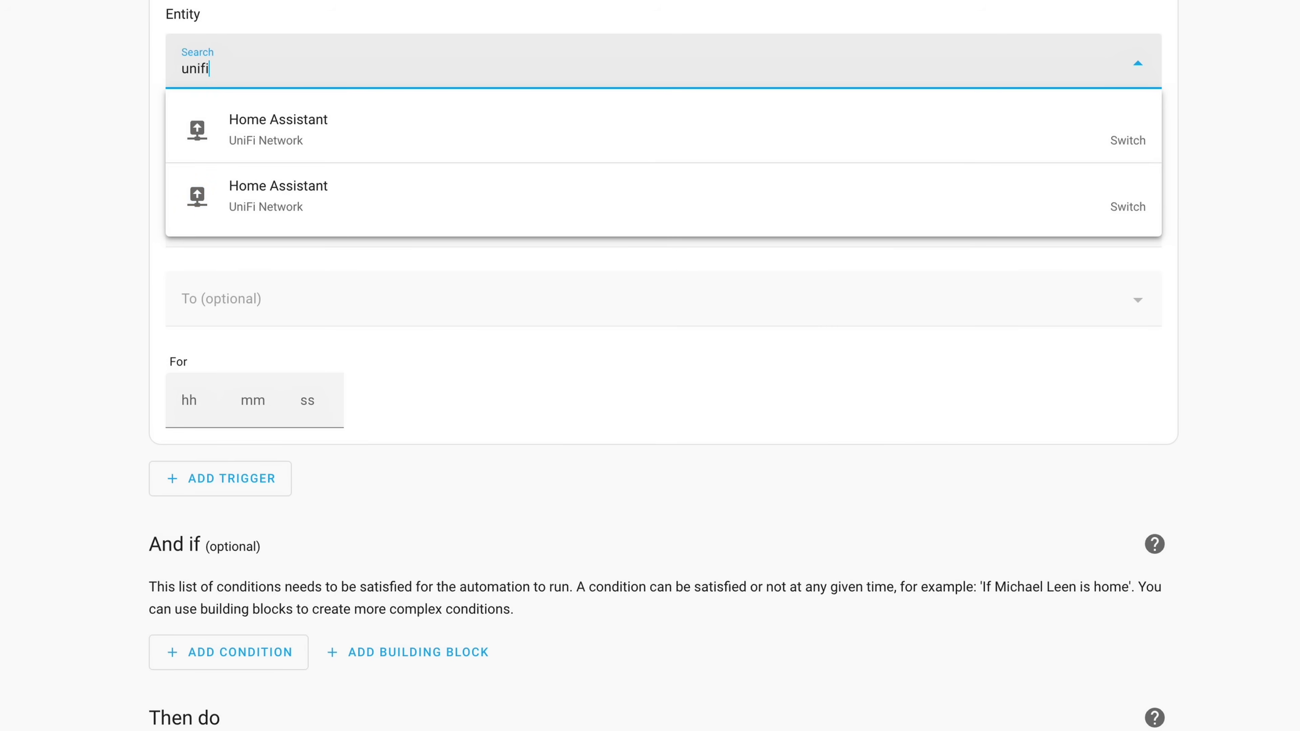
key(BackSpace)
key(BackSpace)
key(BackSpace)
key(BackSpace)
Scroll through the full entity list, then go to the Settings page.
scroll(499, 351, down, 15)
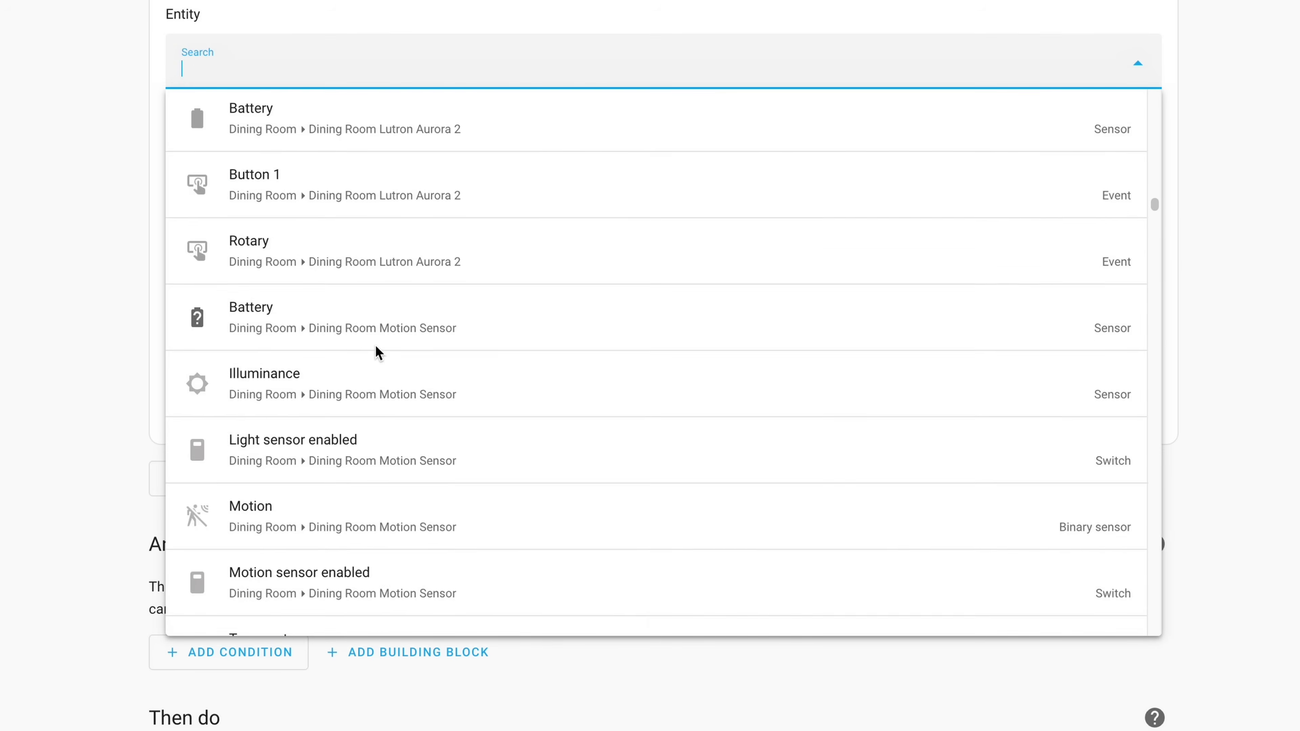
scroll(377, 353, down, 20)
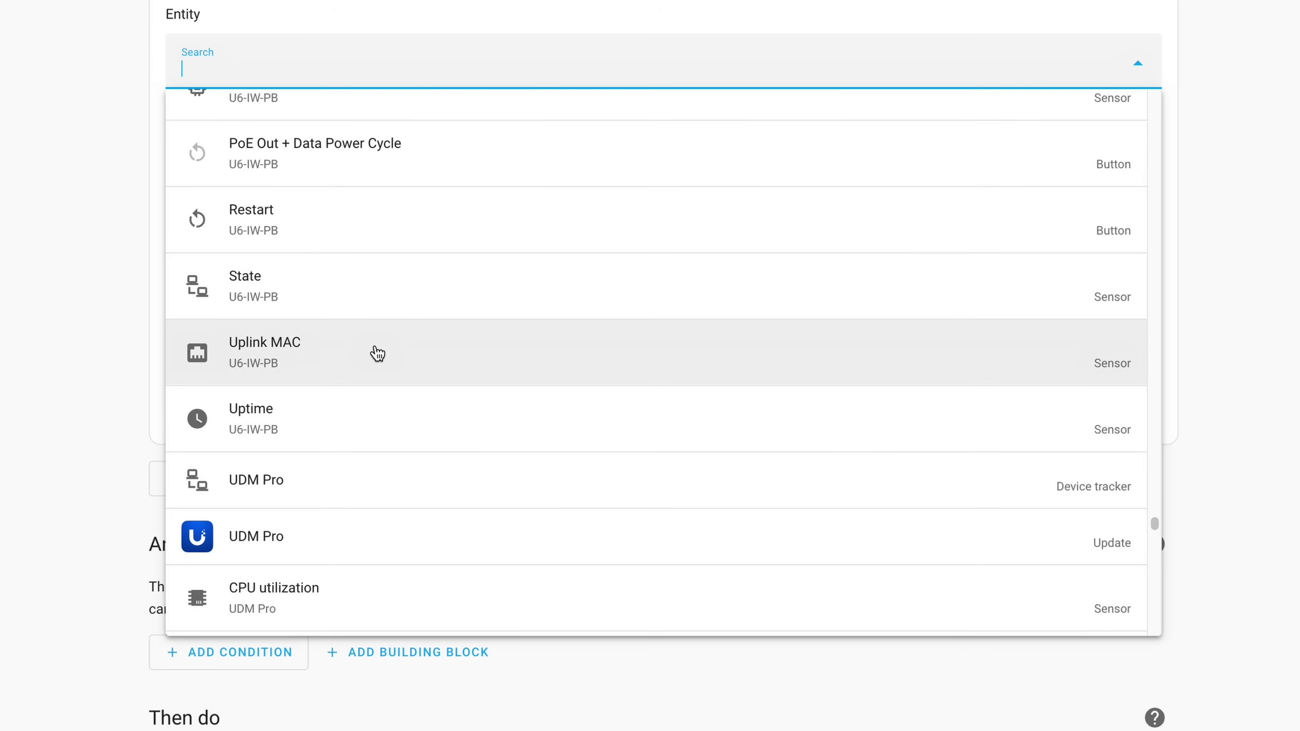
scroll(378, 354, down, 5)
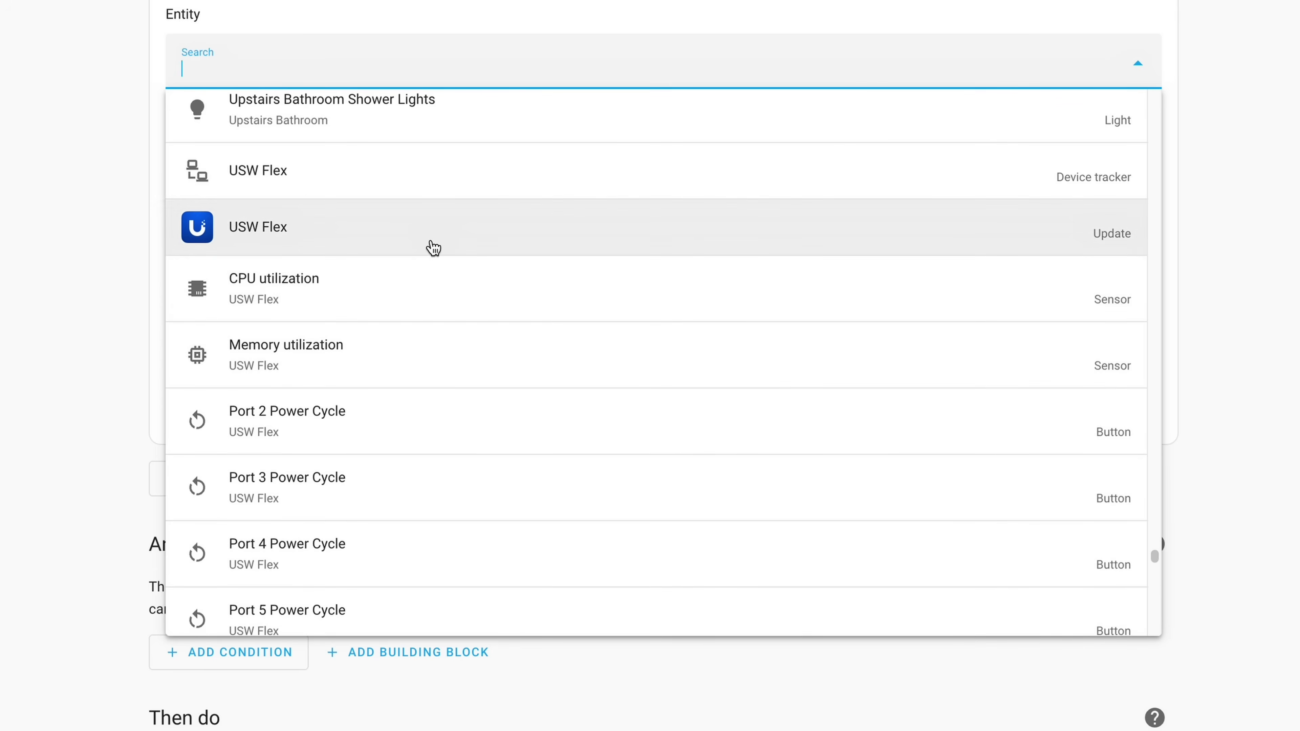
scroll(498, 261, down, 20)
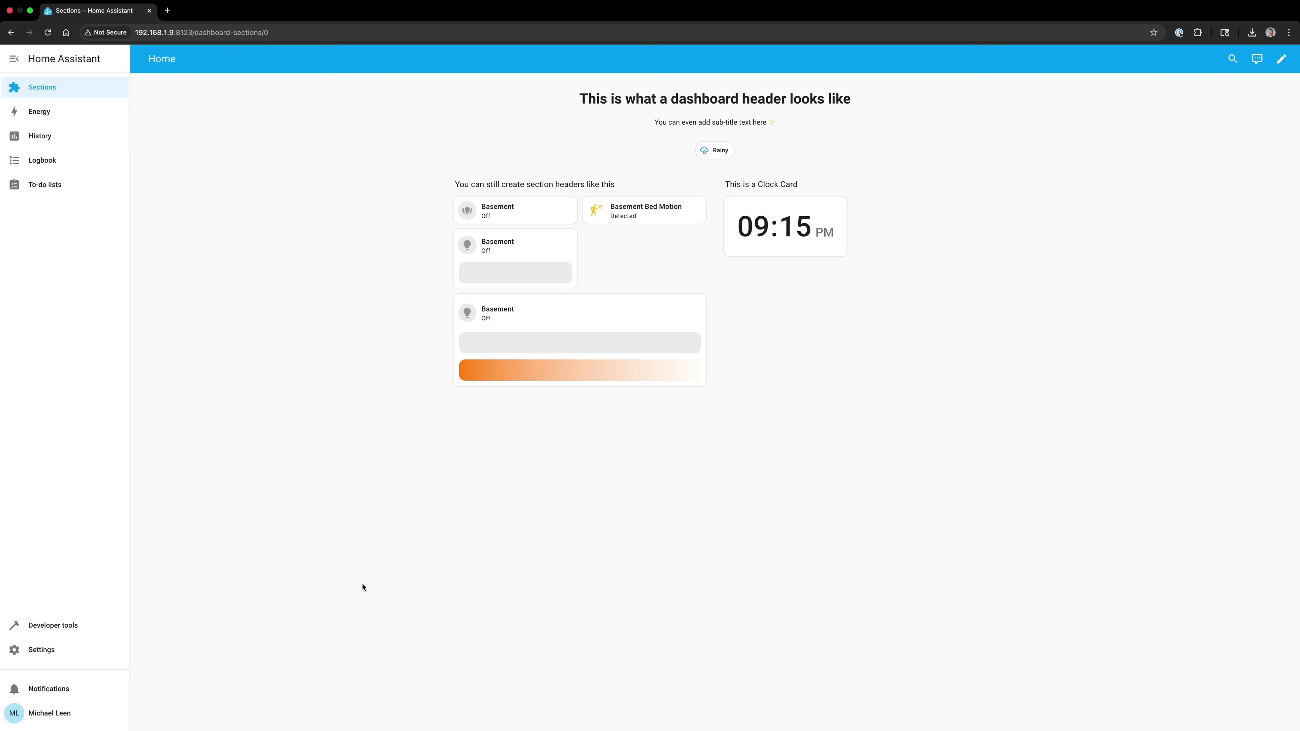
click(41, 650)
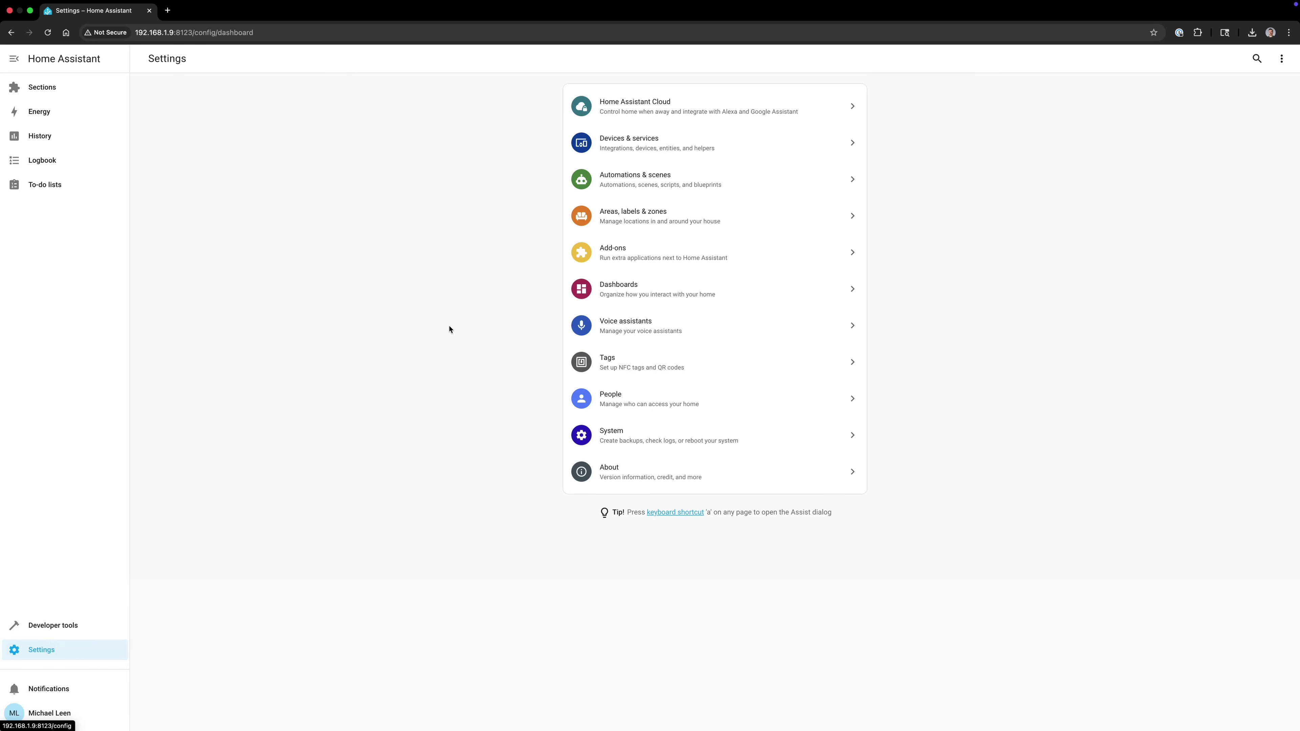
View the Bluetooth integration's graph of the hci0 scanner and nearby devices, then return to Settings.
click(628, 155)
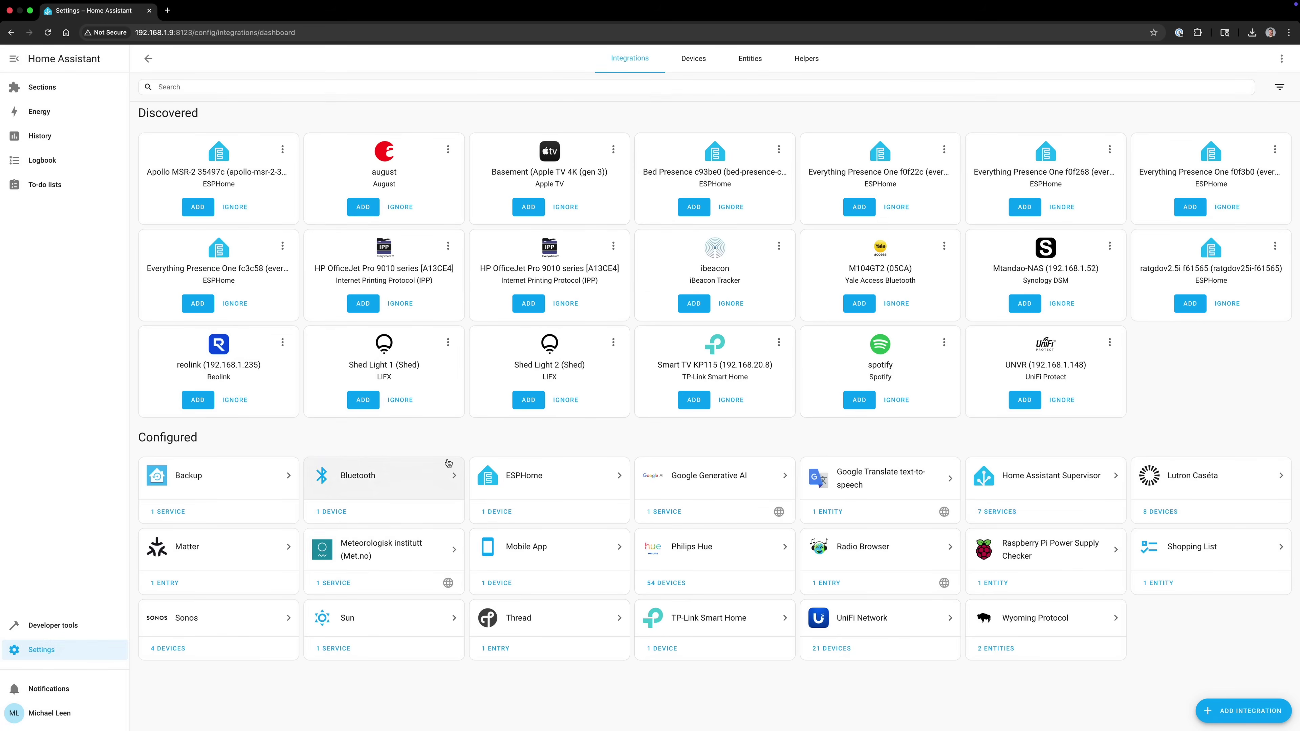
click(381, 487)
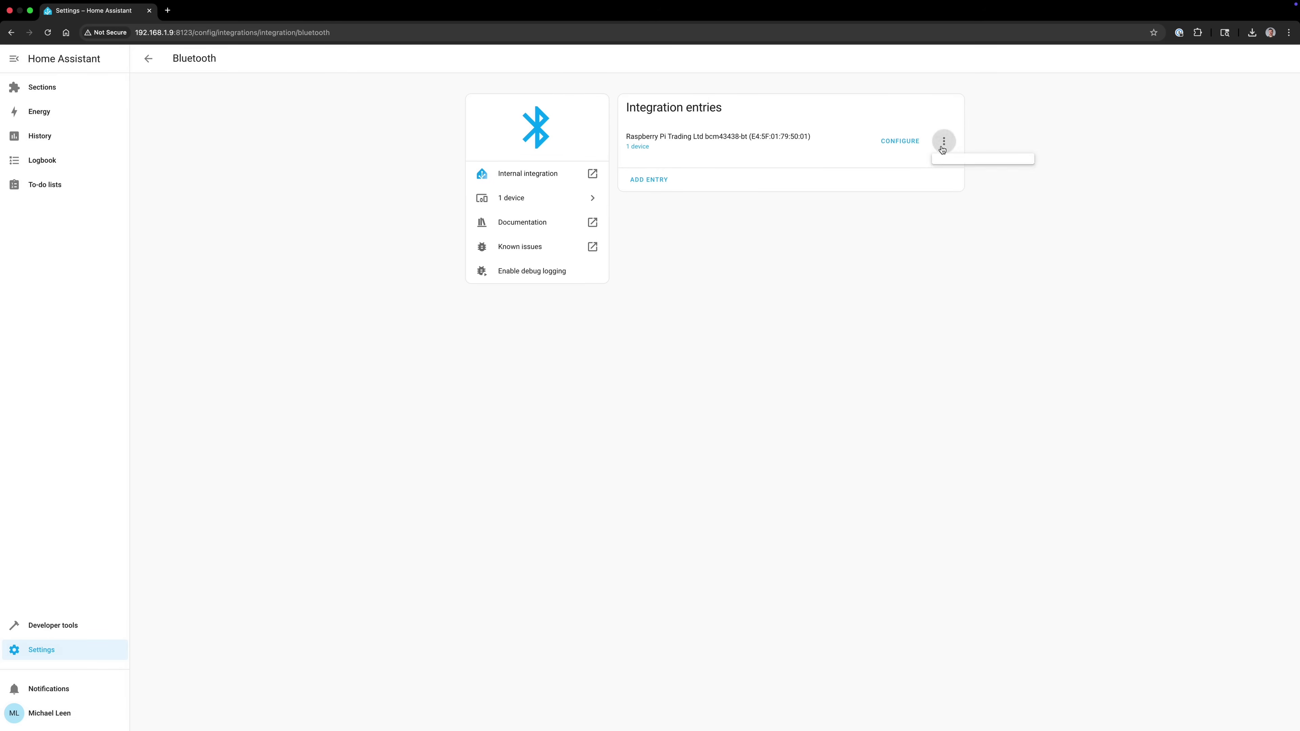
click(916, 152)
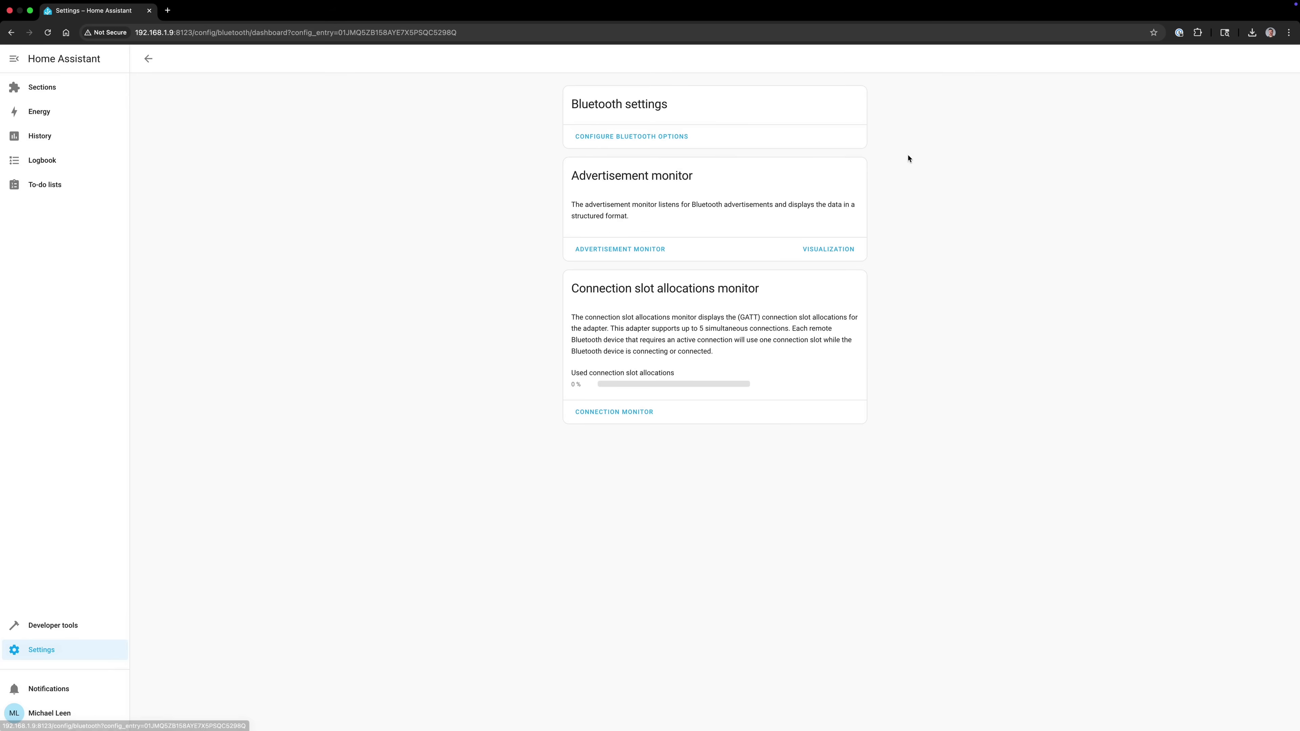
click(826, 247)
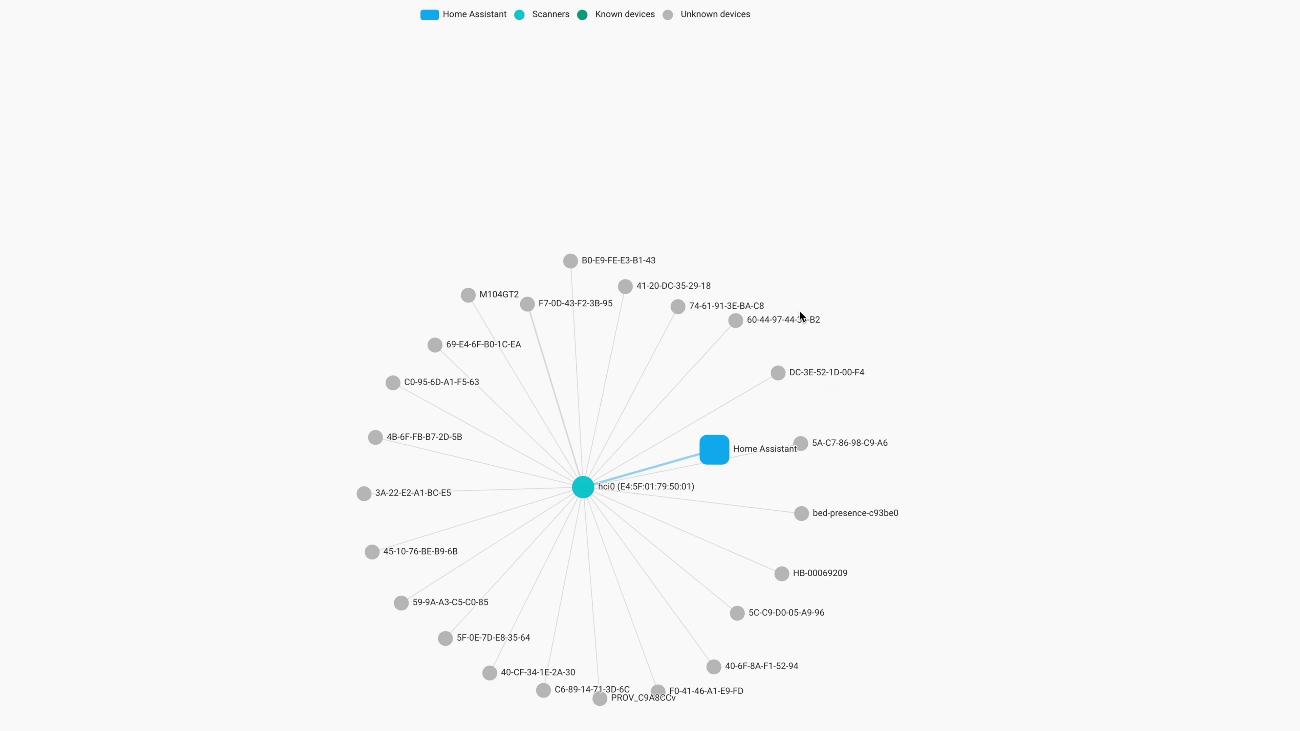
mouse_move(612, 491)
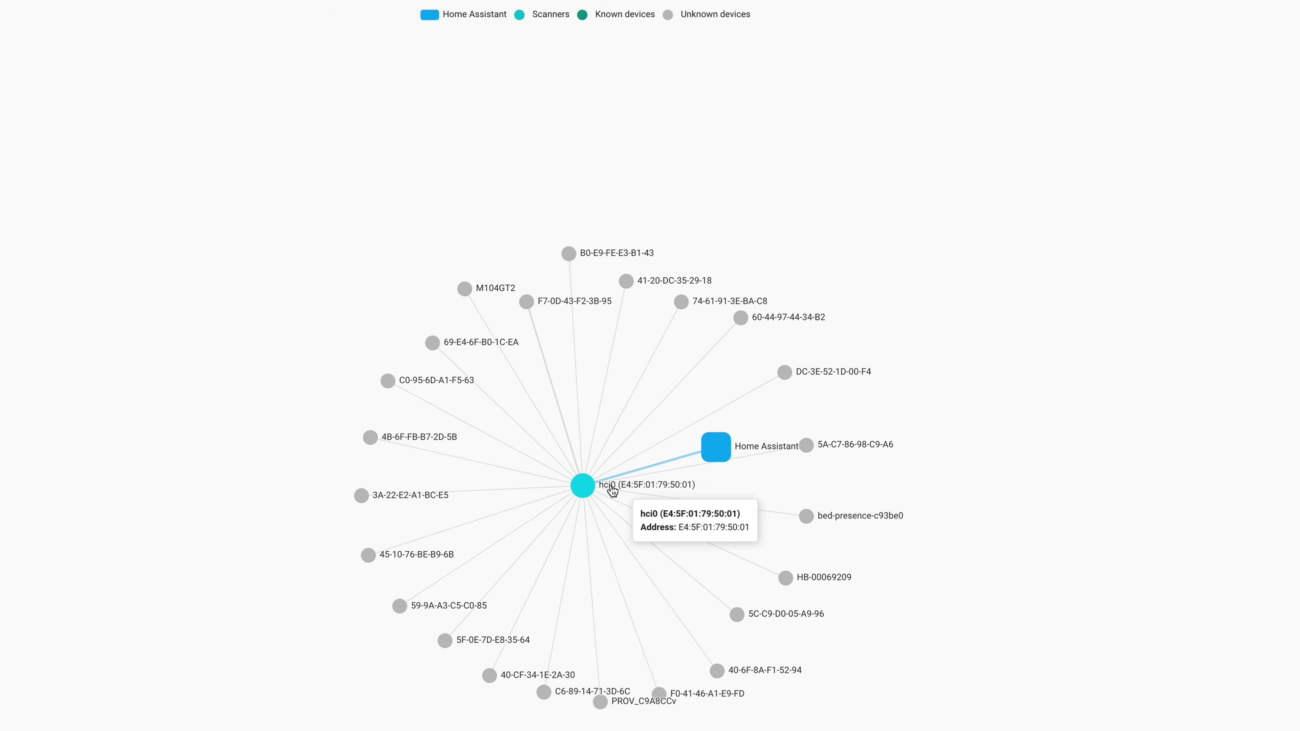
mouse_move(824, 445)
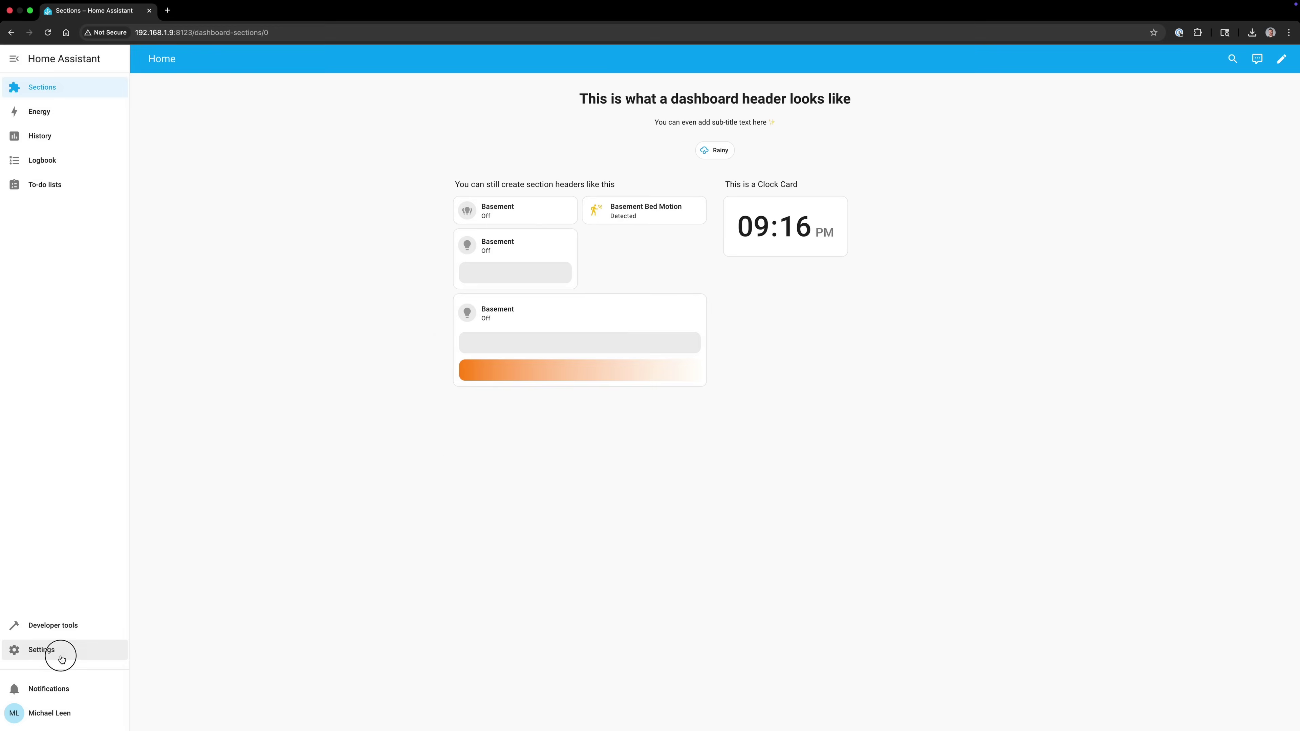
click(58, 657)
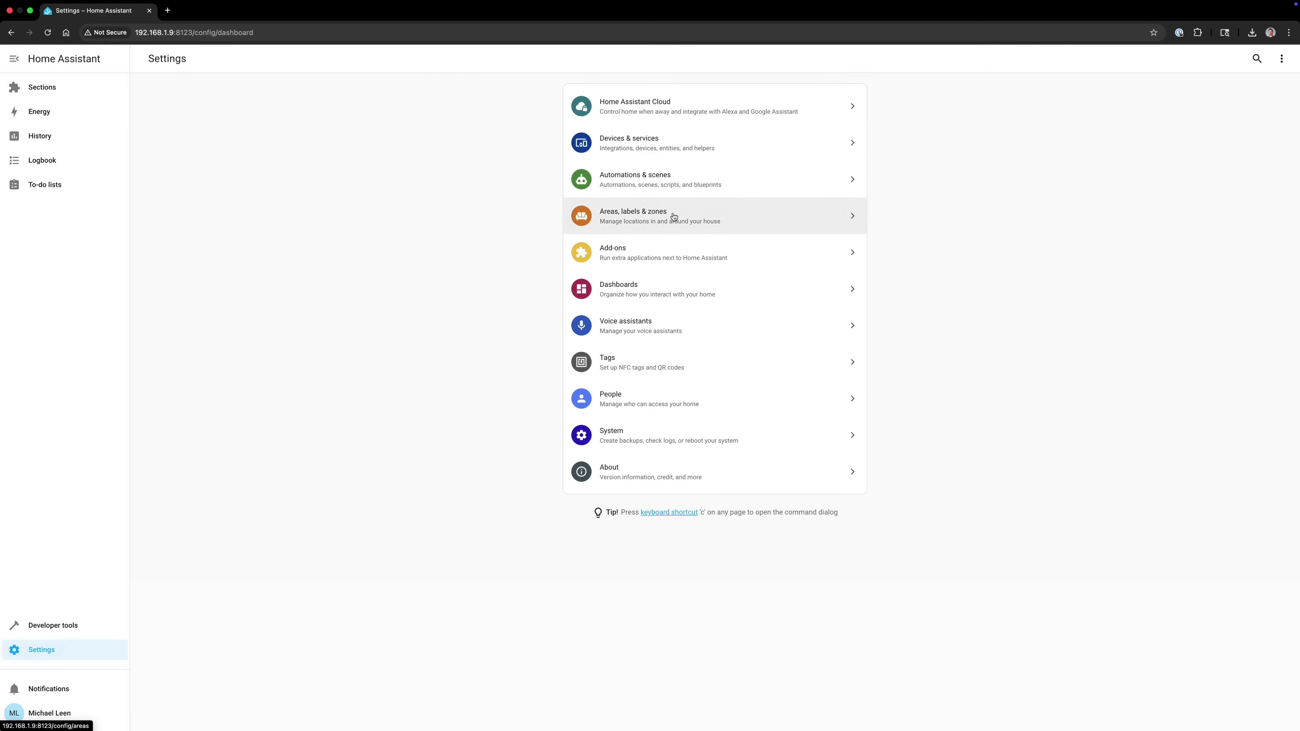
Add an Areas (experimental) dashboard titled 'Areas' and open it.
click(676, 280)
click(1216, 709)
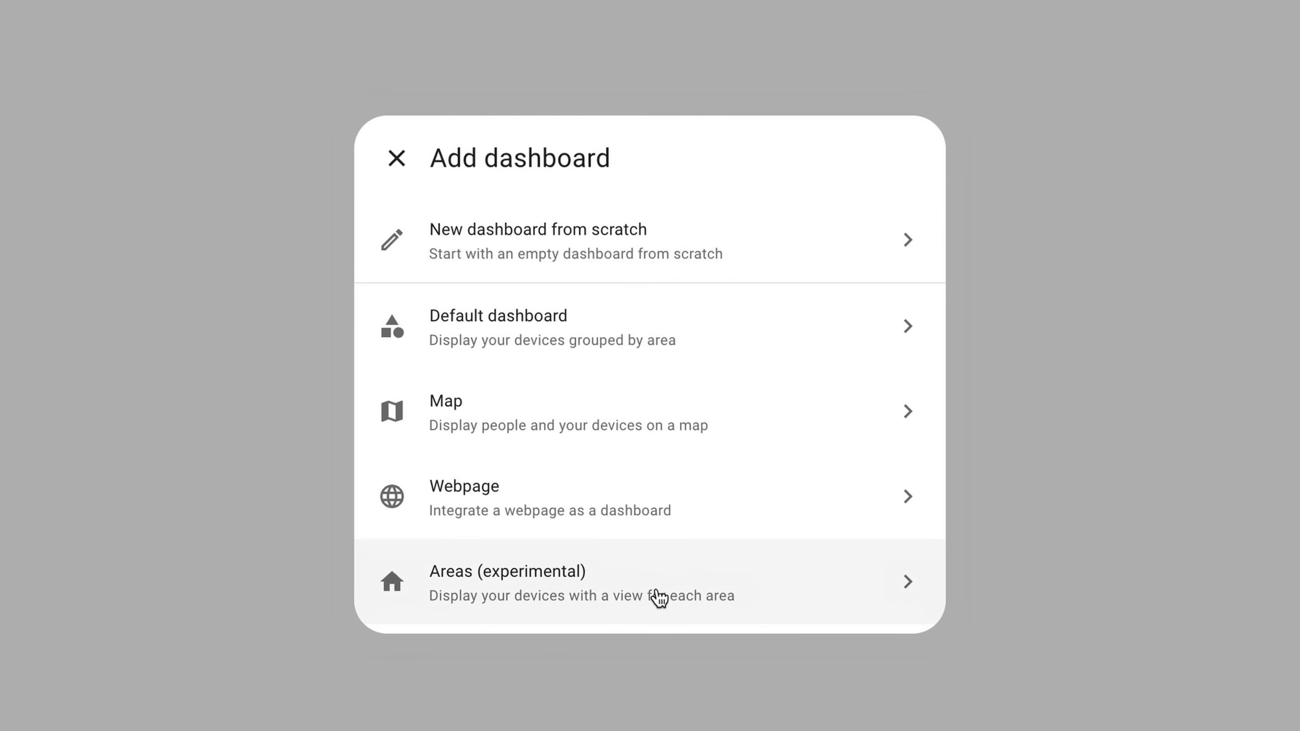
click(659, 596)
click(556, 196)
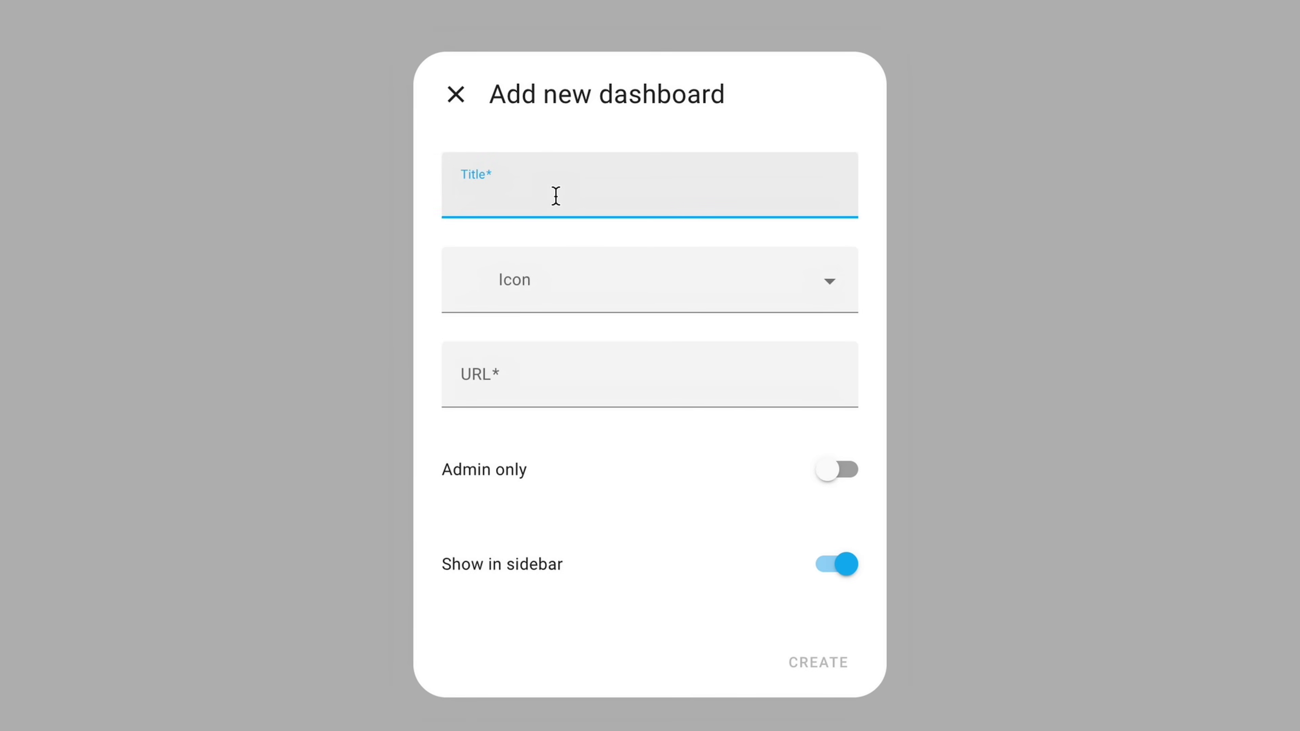
text(Areas)
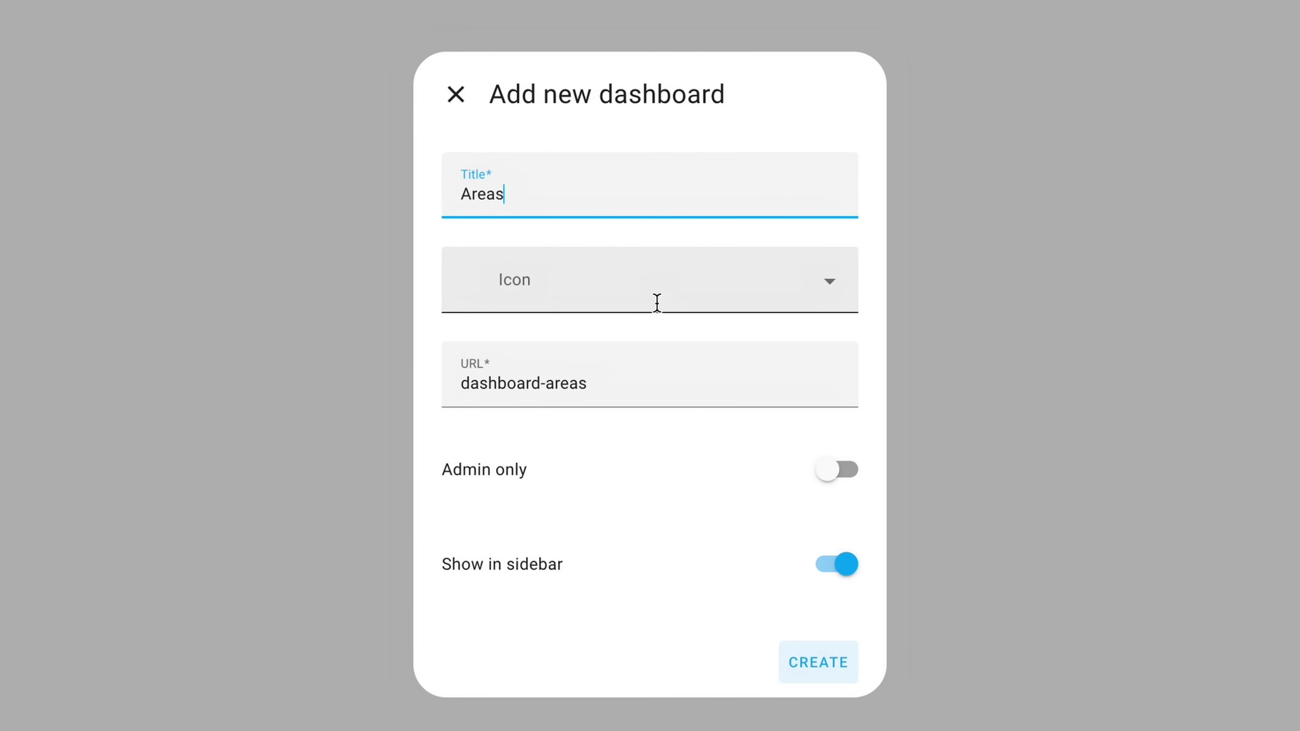
click(818, 663)
click(1057, 196)
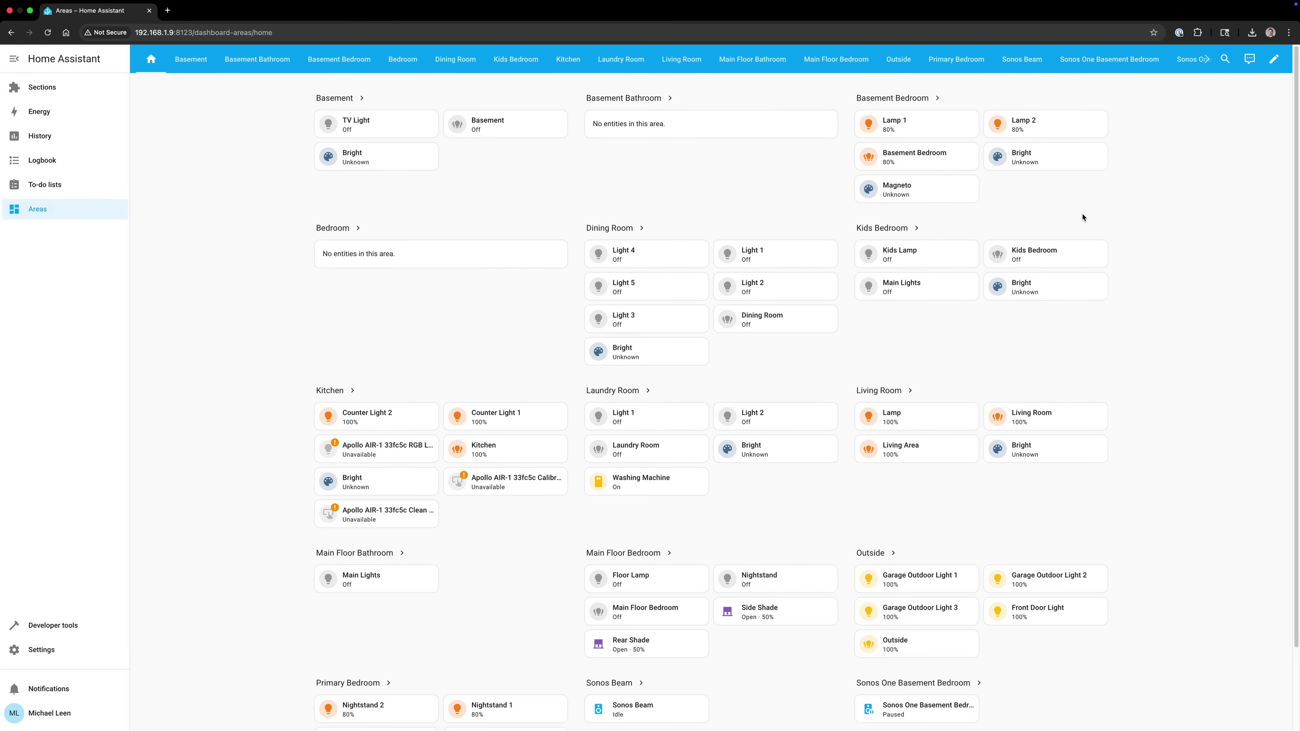
Open the Living Room, Basement and Kids Bedroom area views from the Areas overview.
click(681, 59)
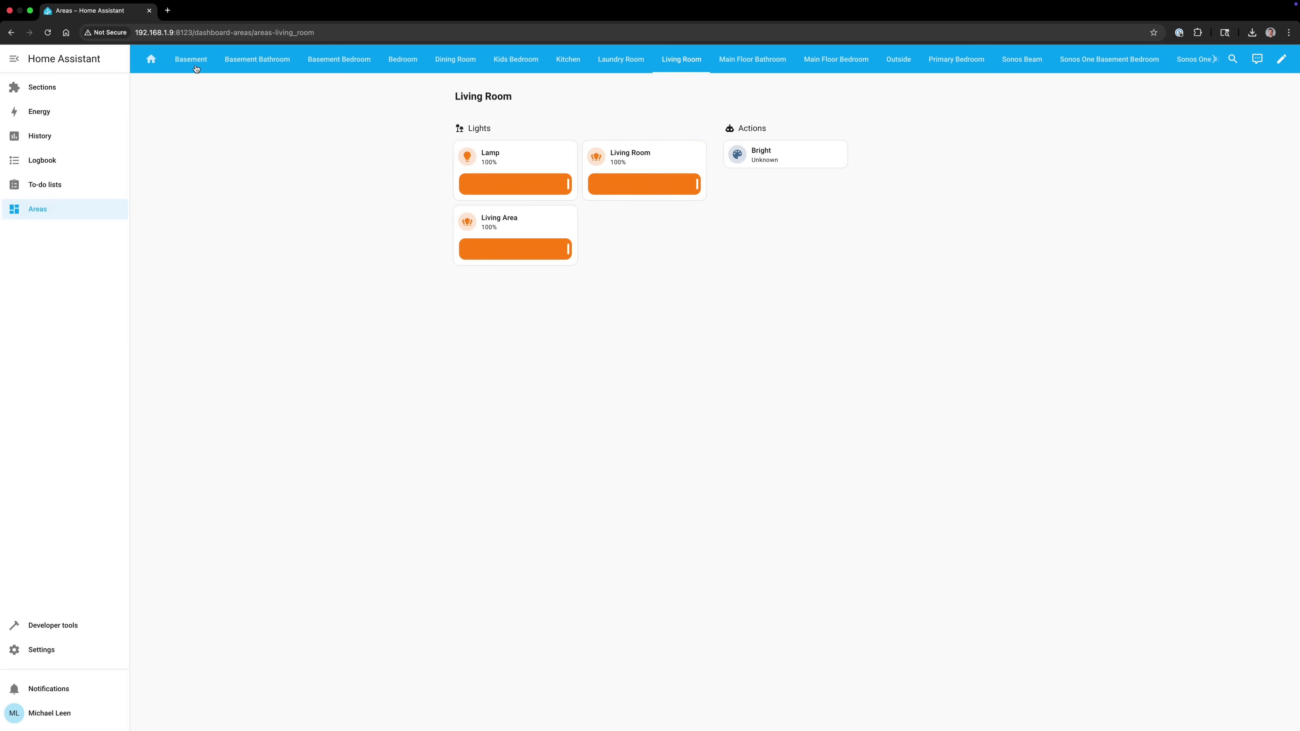
click(151, 60)
scroll(632, 349, down, 1)
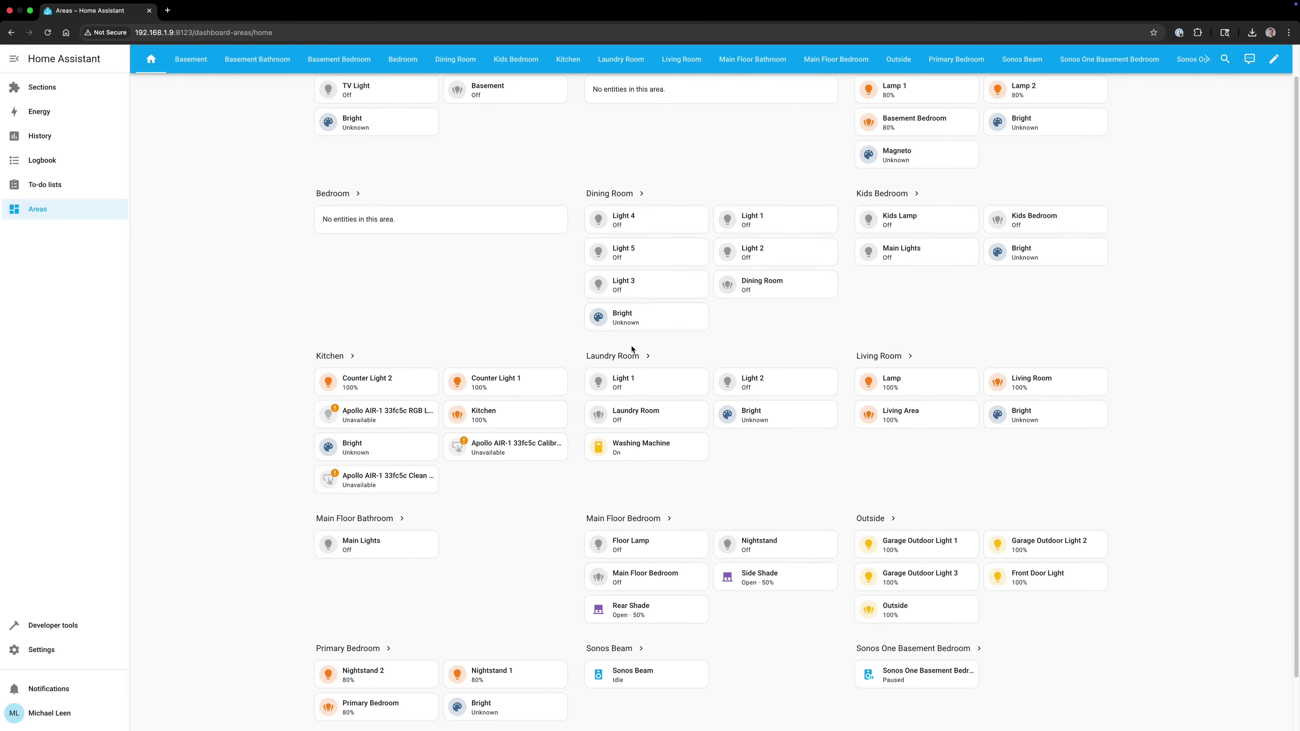
scroll(665, 361, down, 1)
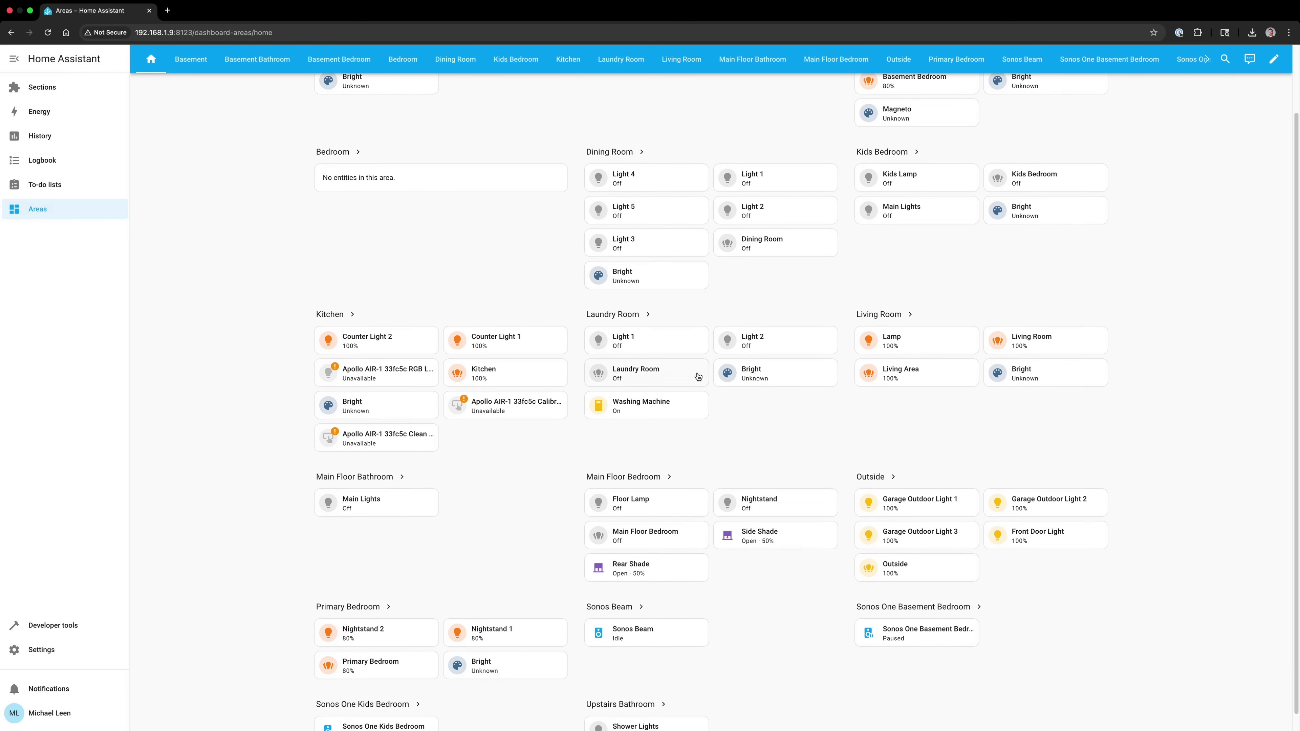
scroll(698, 377, up, 2)
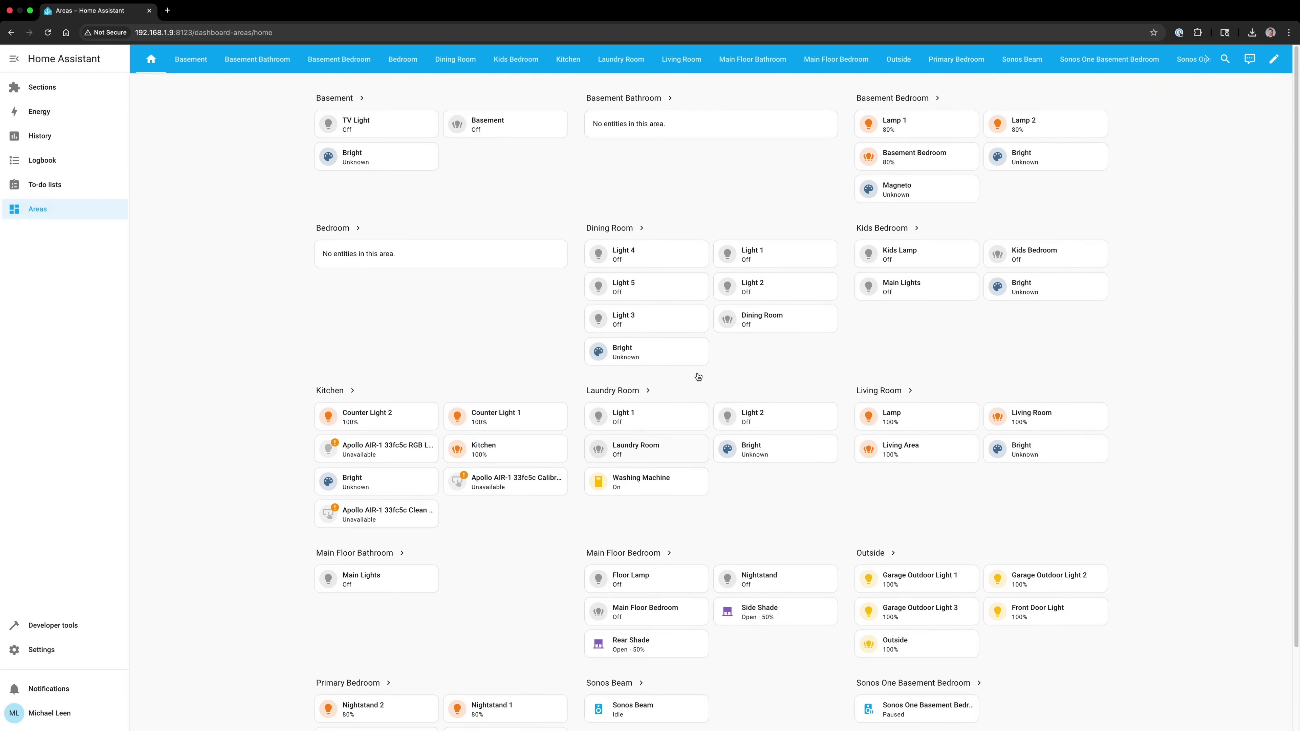
click(344, 103)
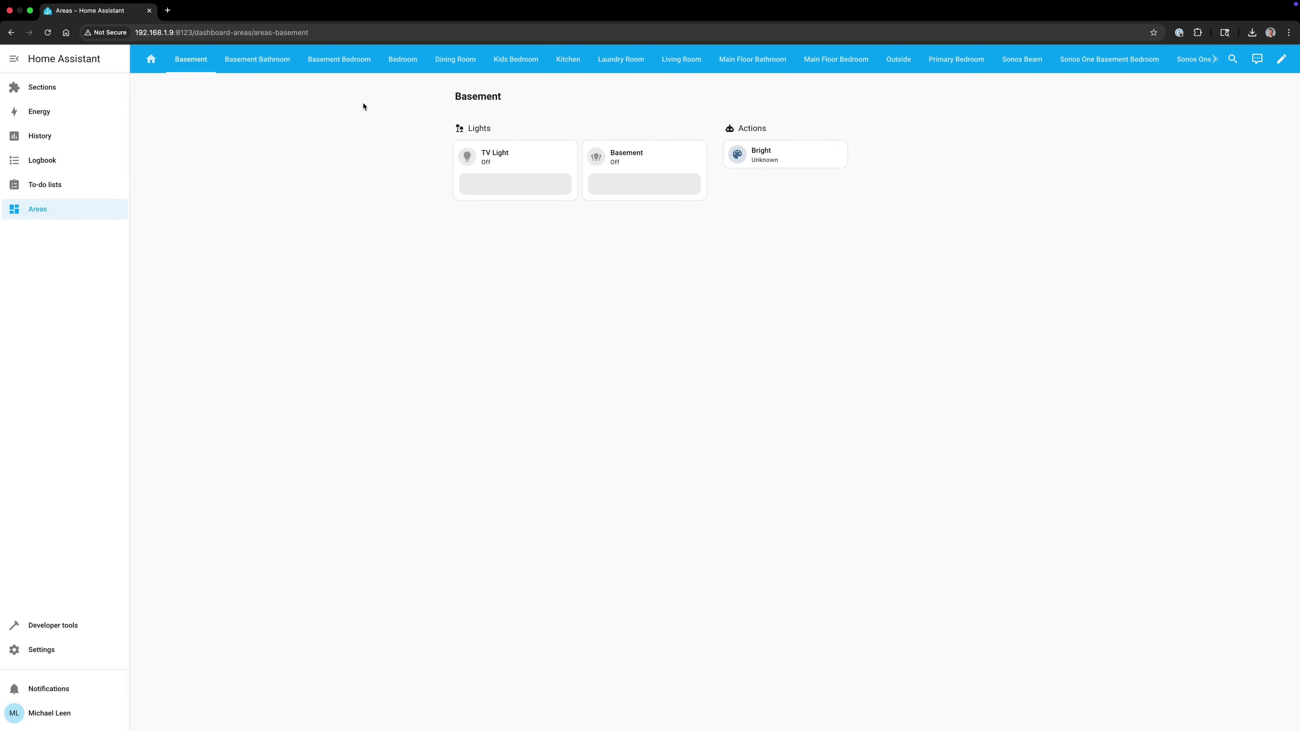
click(151, 60)
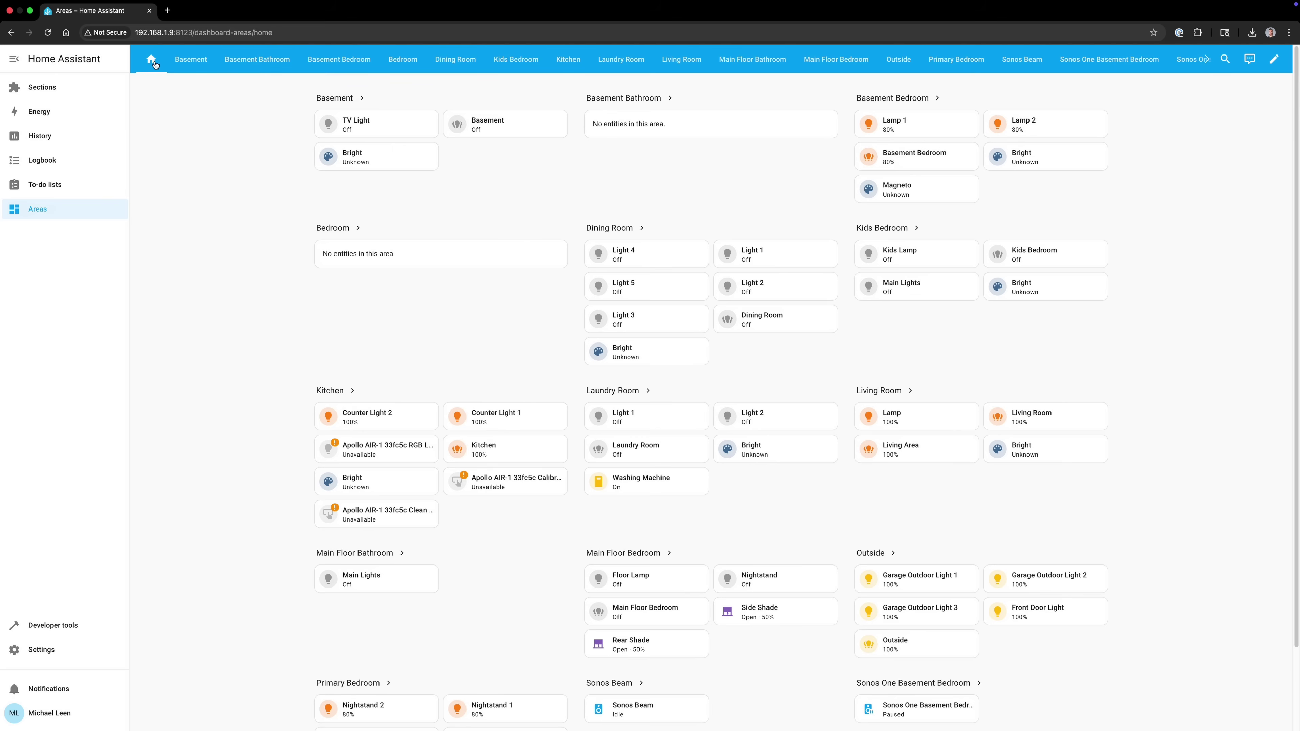
click(904, 230)
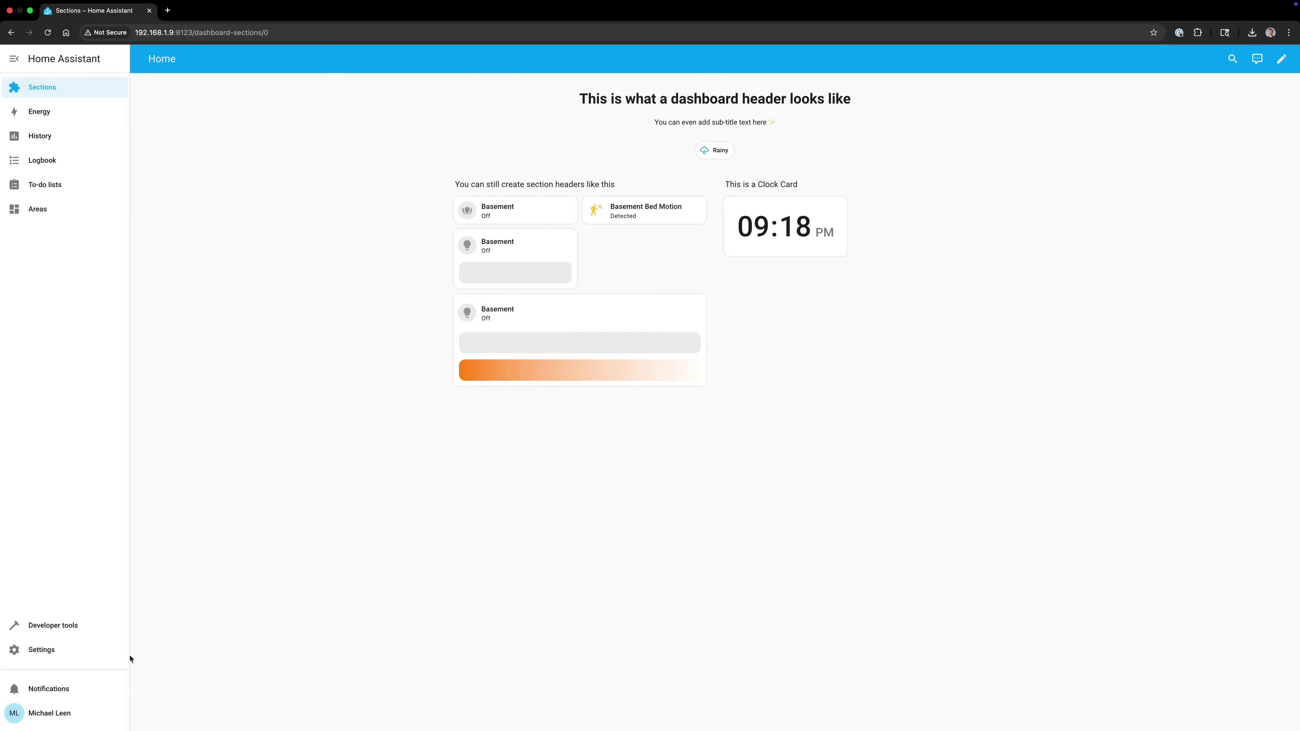
Open the Basement device in Devices & services and view its light's entity settings.
click(41, 649)
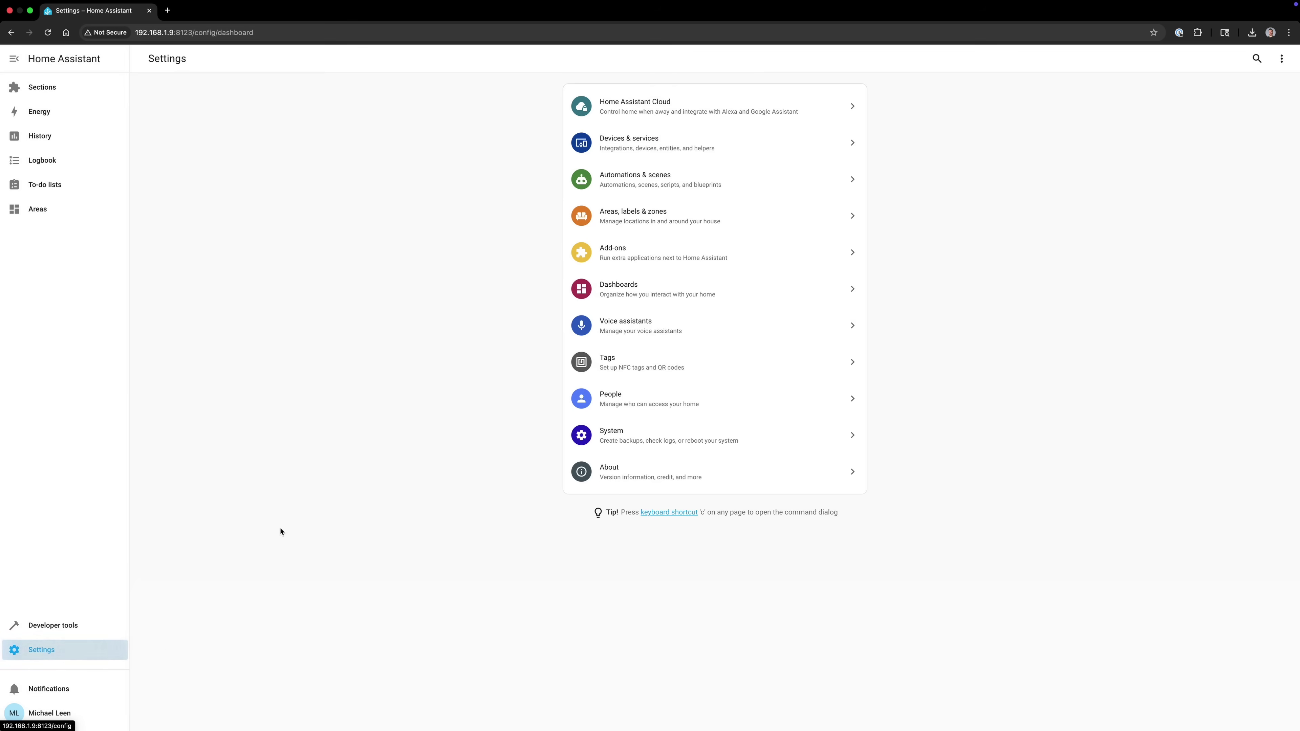
click(654, 157)
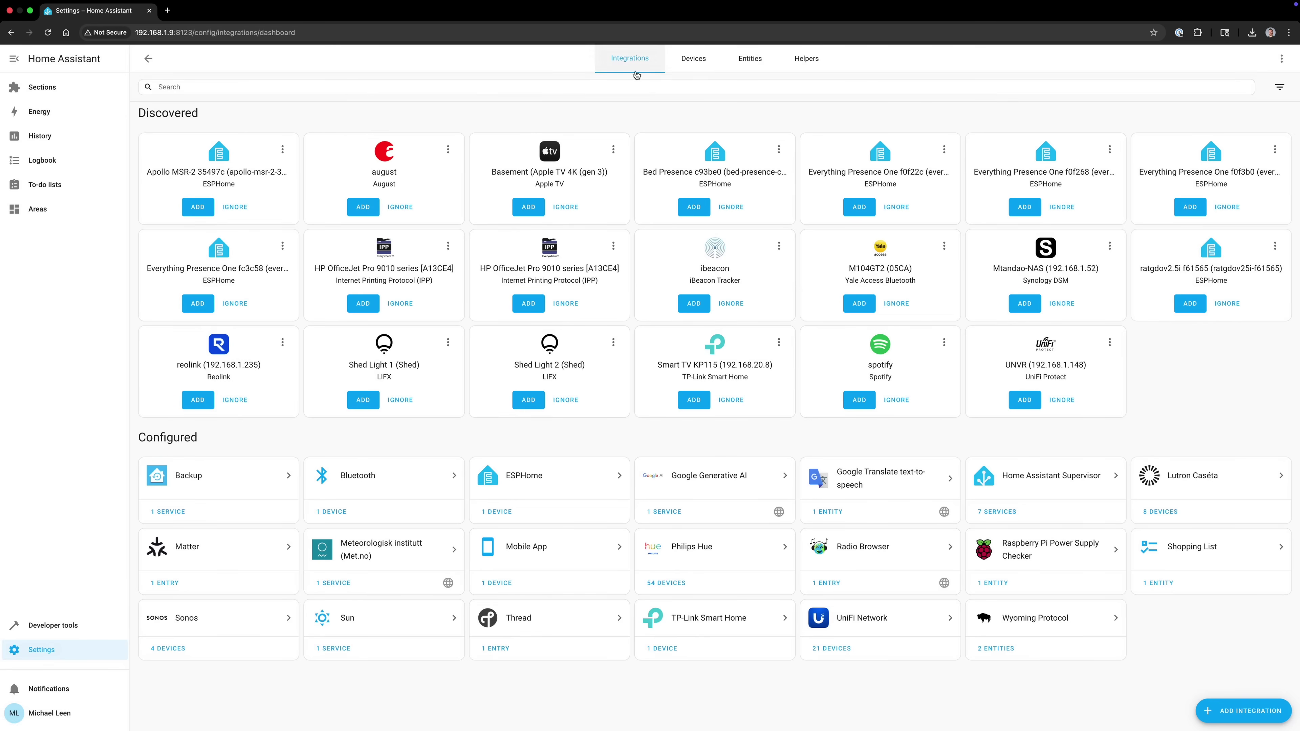
click(672, 63)
click(388, 207)
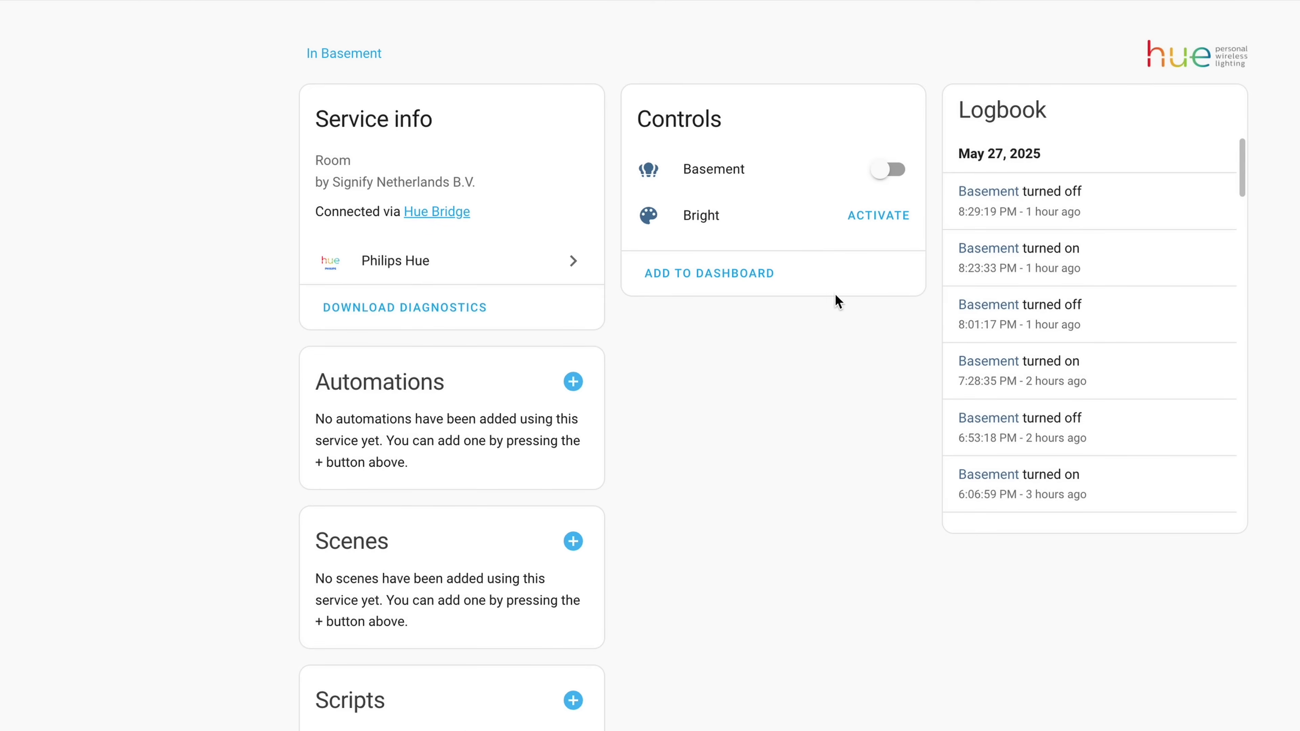
click(735, 176)
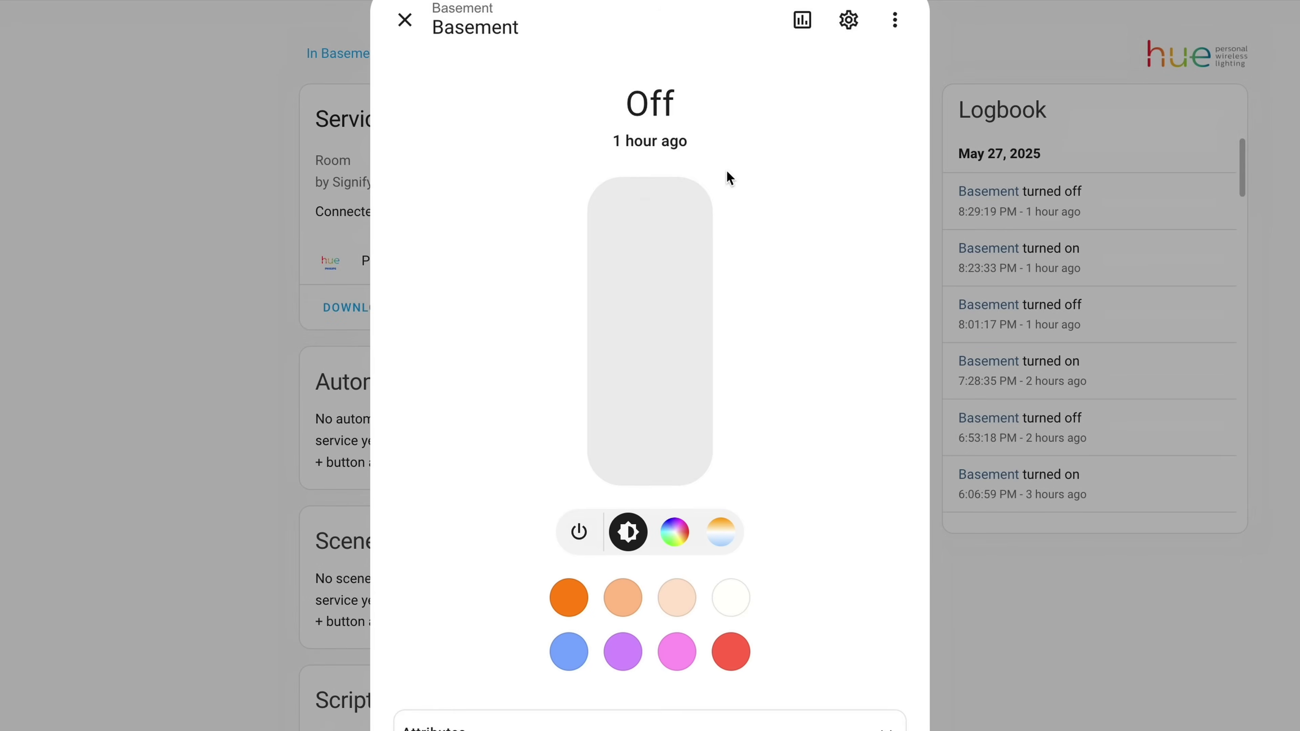
click(848, 20)
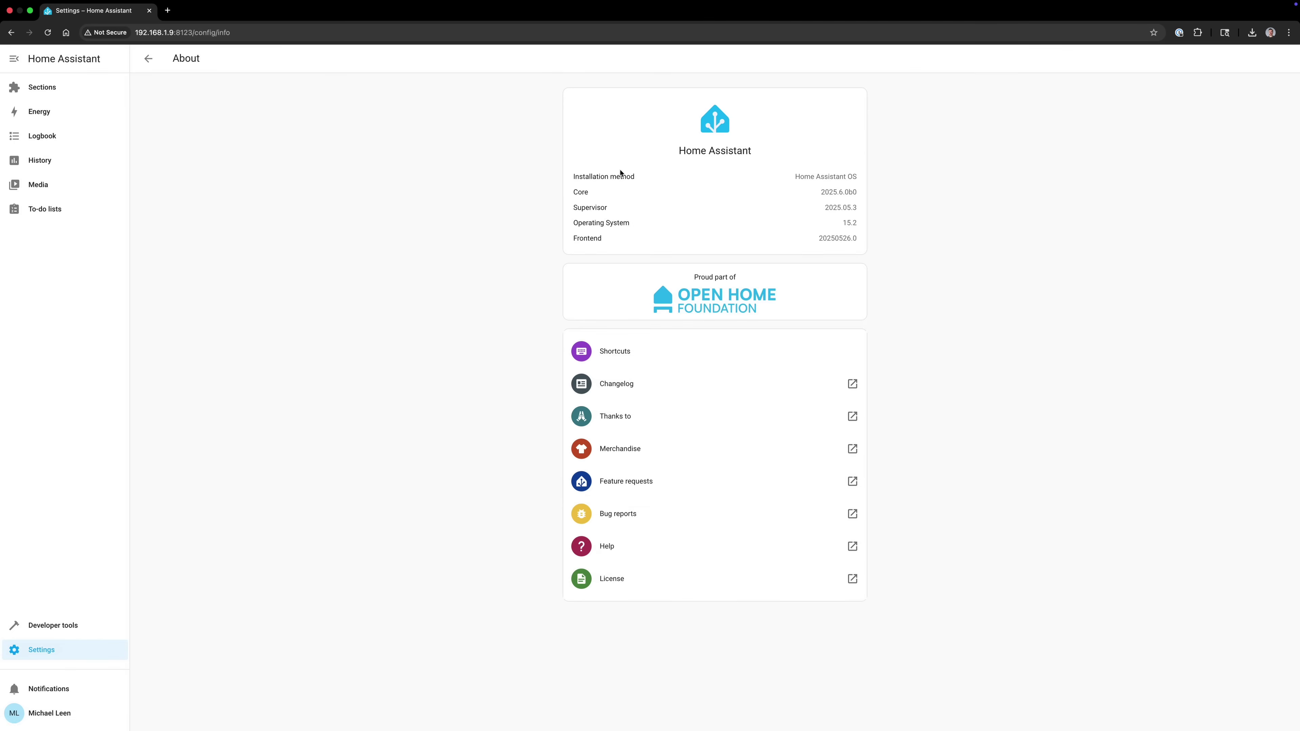
double_click(619, 174)
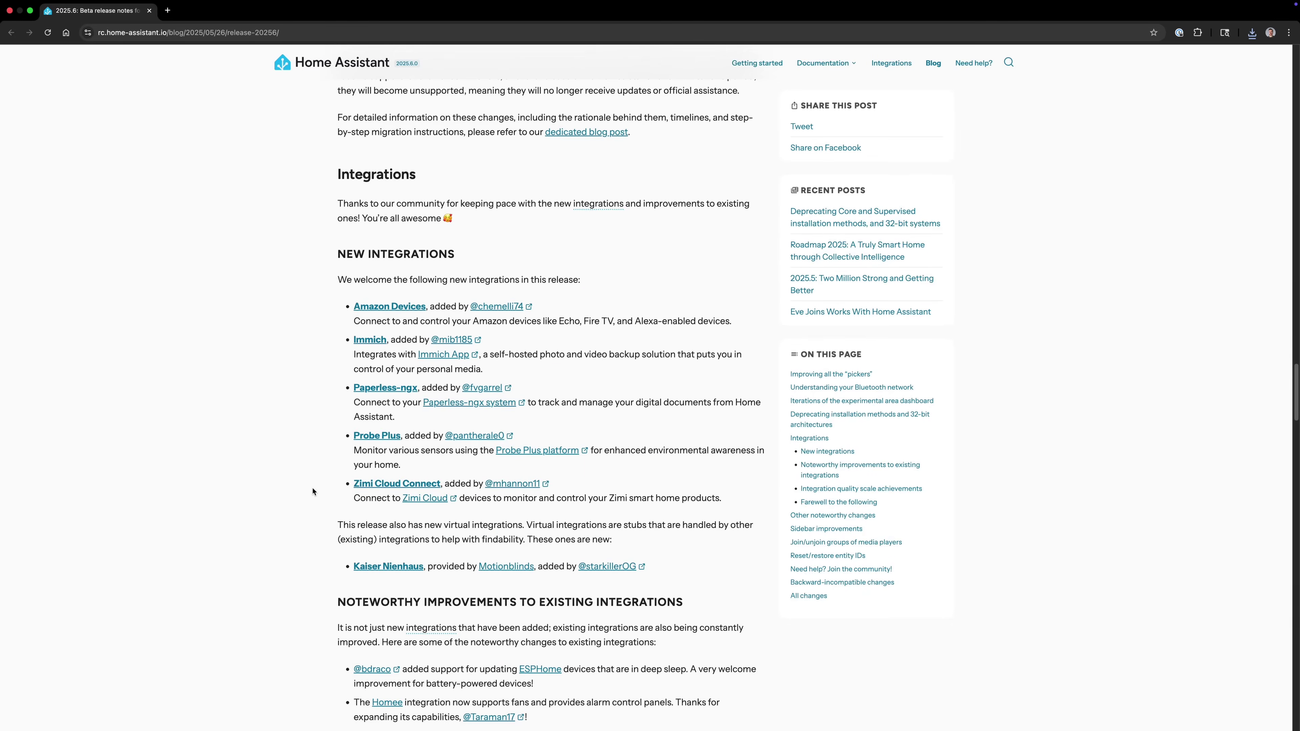
scroll(313, 491, down, 3)
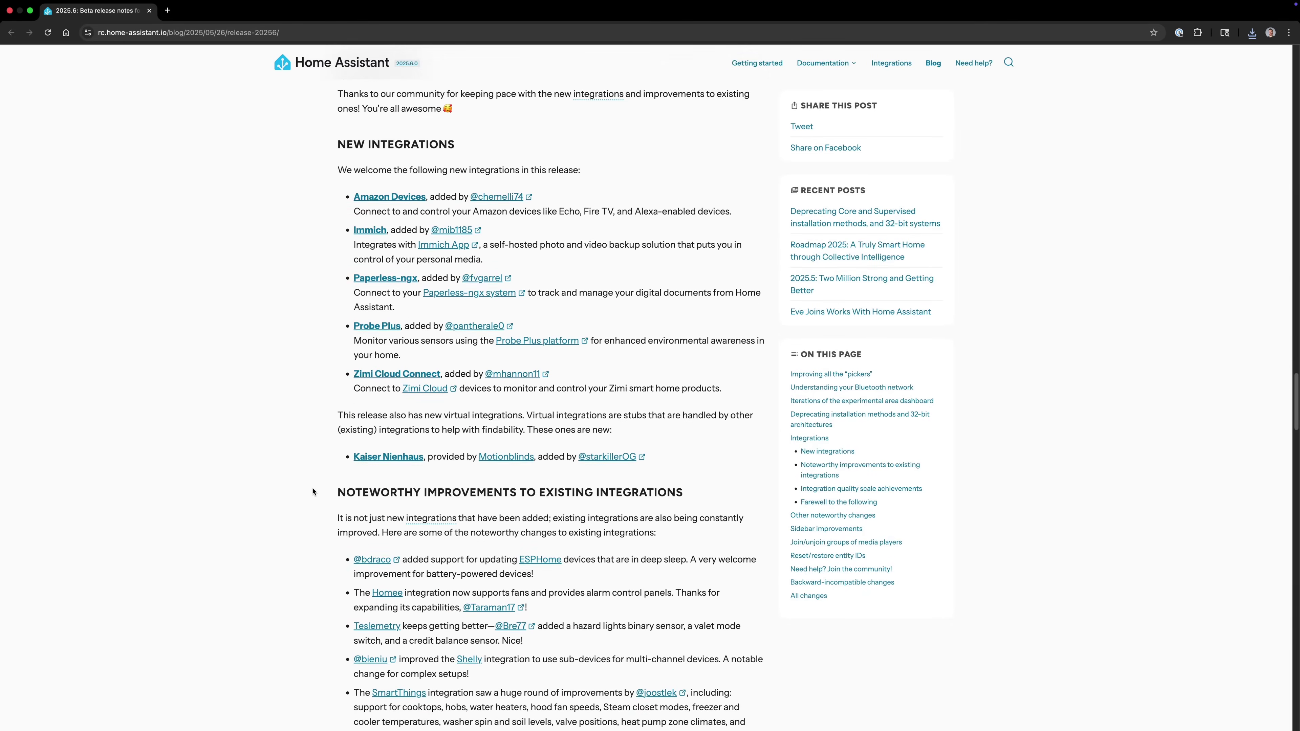
scroll(313, 492, up, 1)
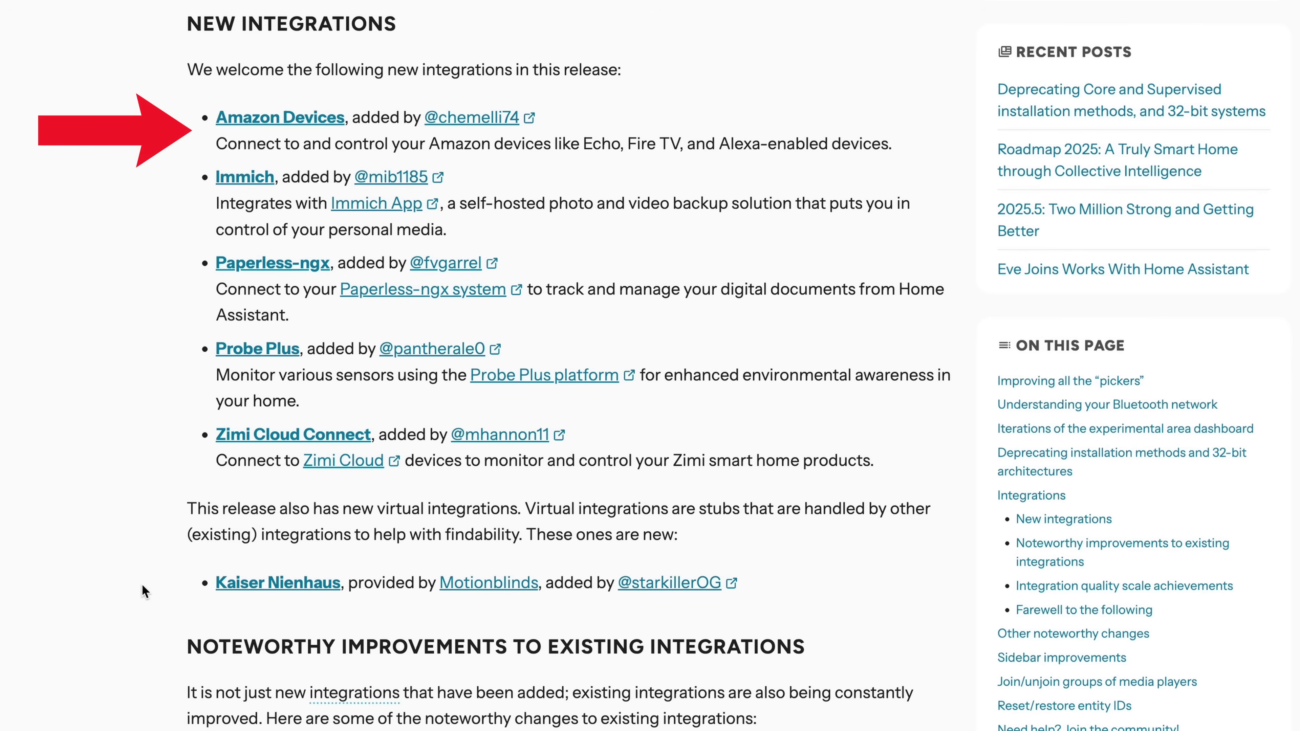
click(236, 119)
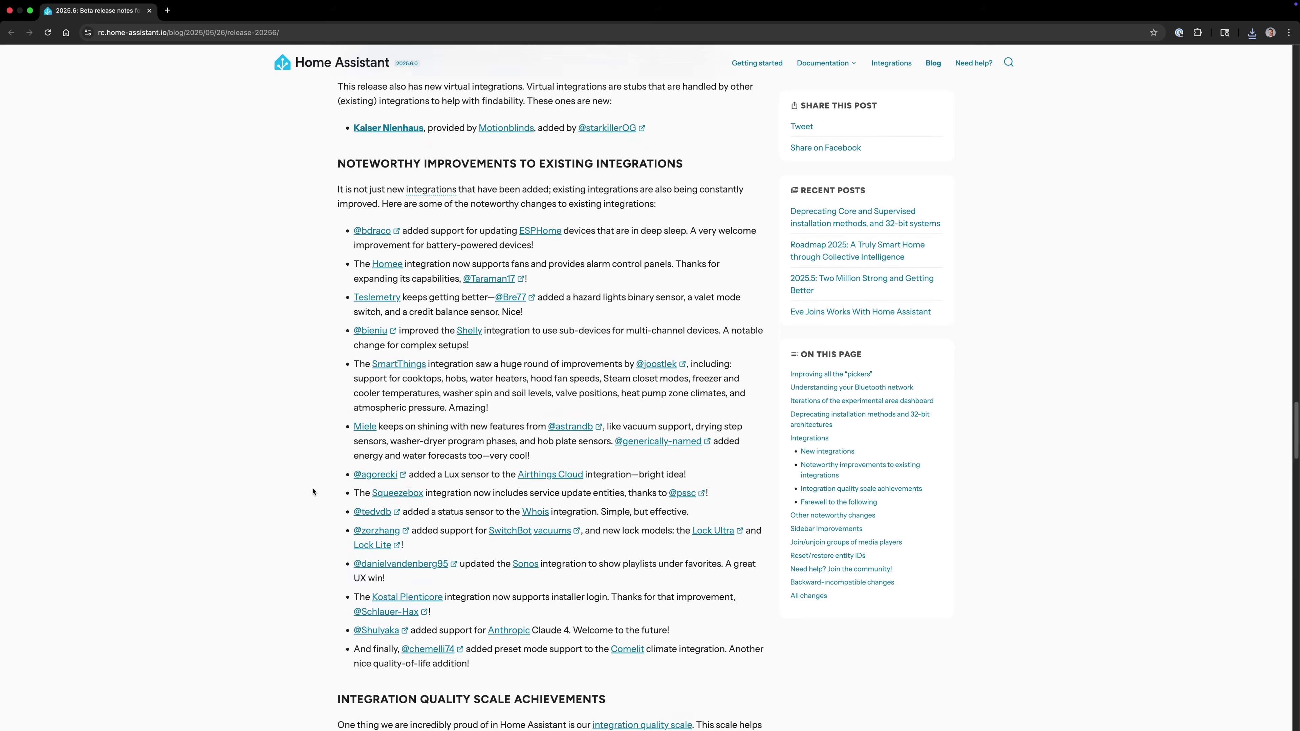
scroll(313, 492, down, 2)
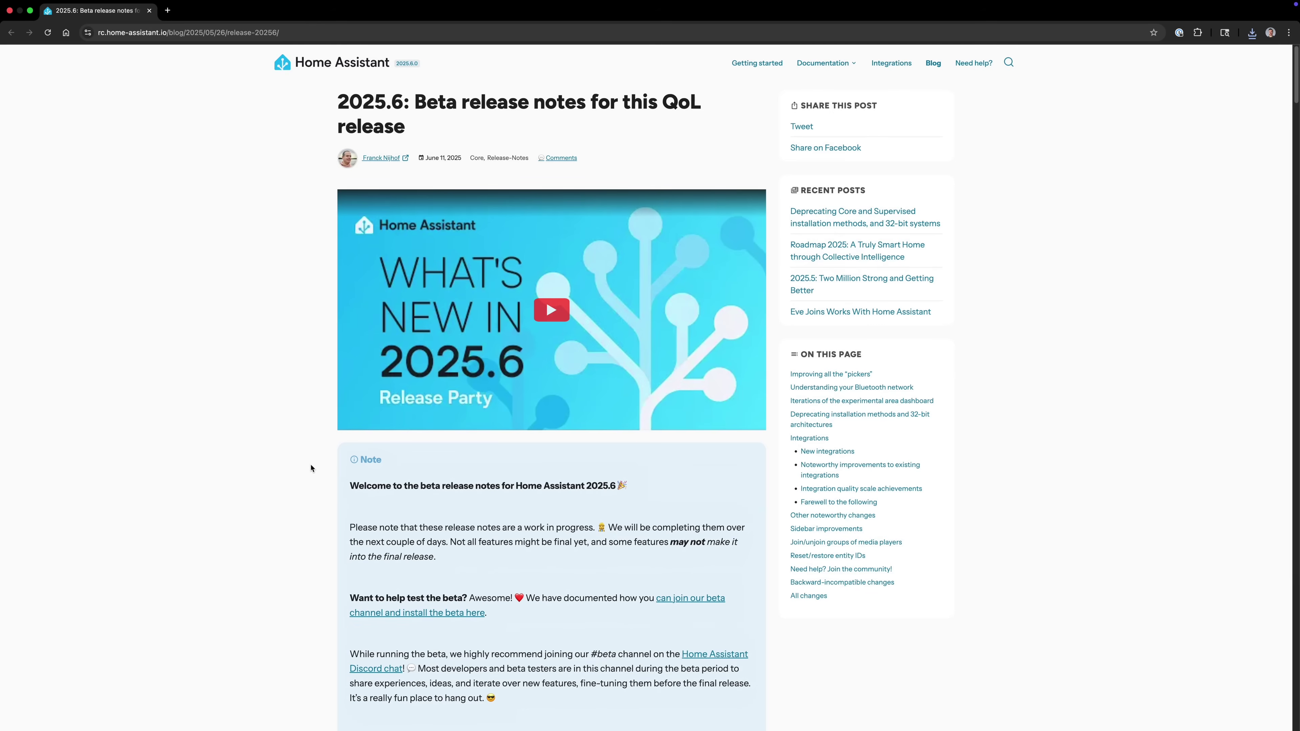
scroll(309, 485, down, 15)
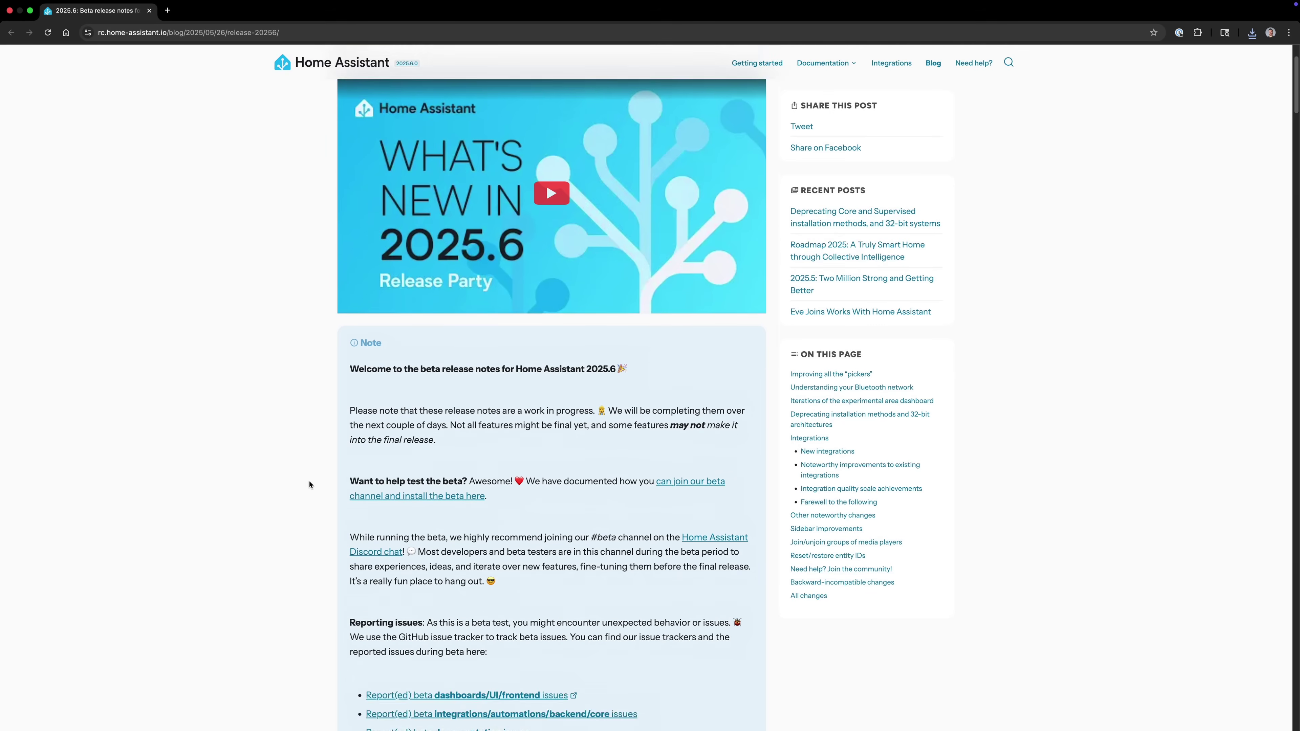
scroll(313, 491, down, 20)
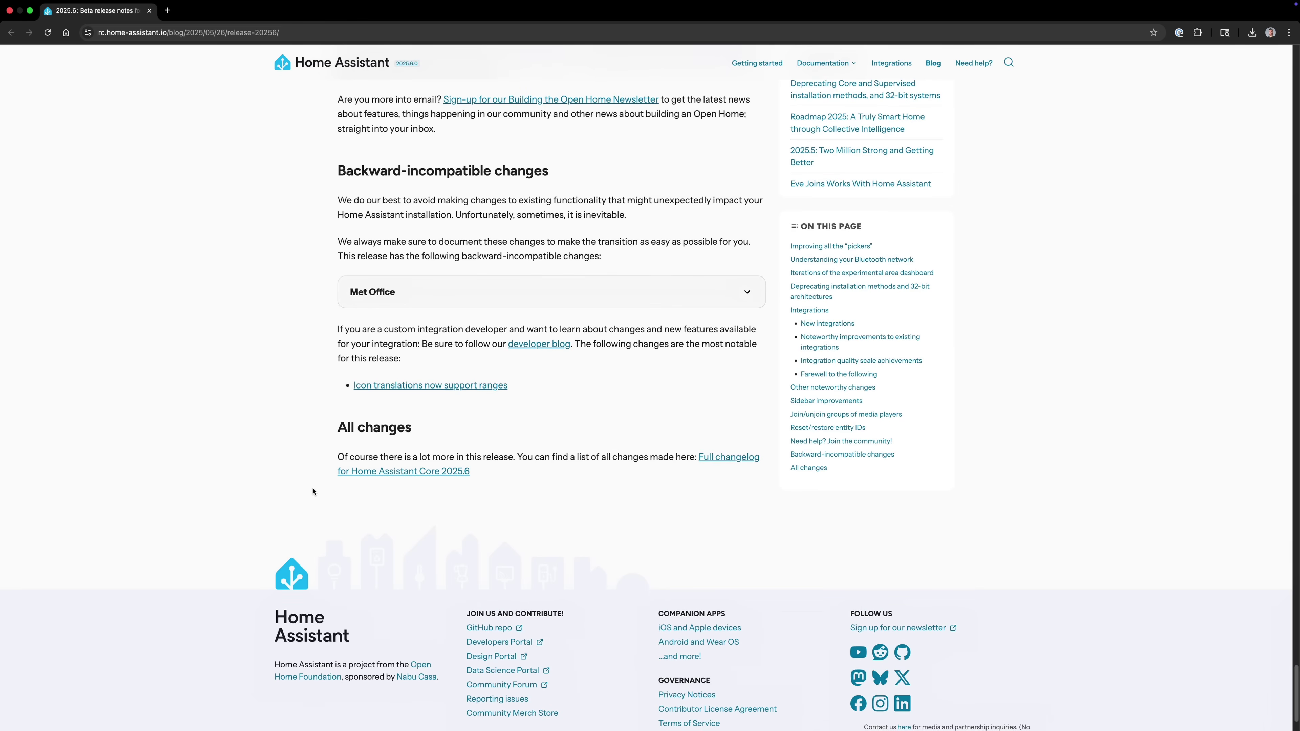
scroll(313, 492, up, 8)
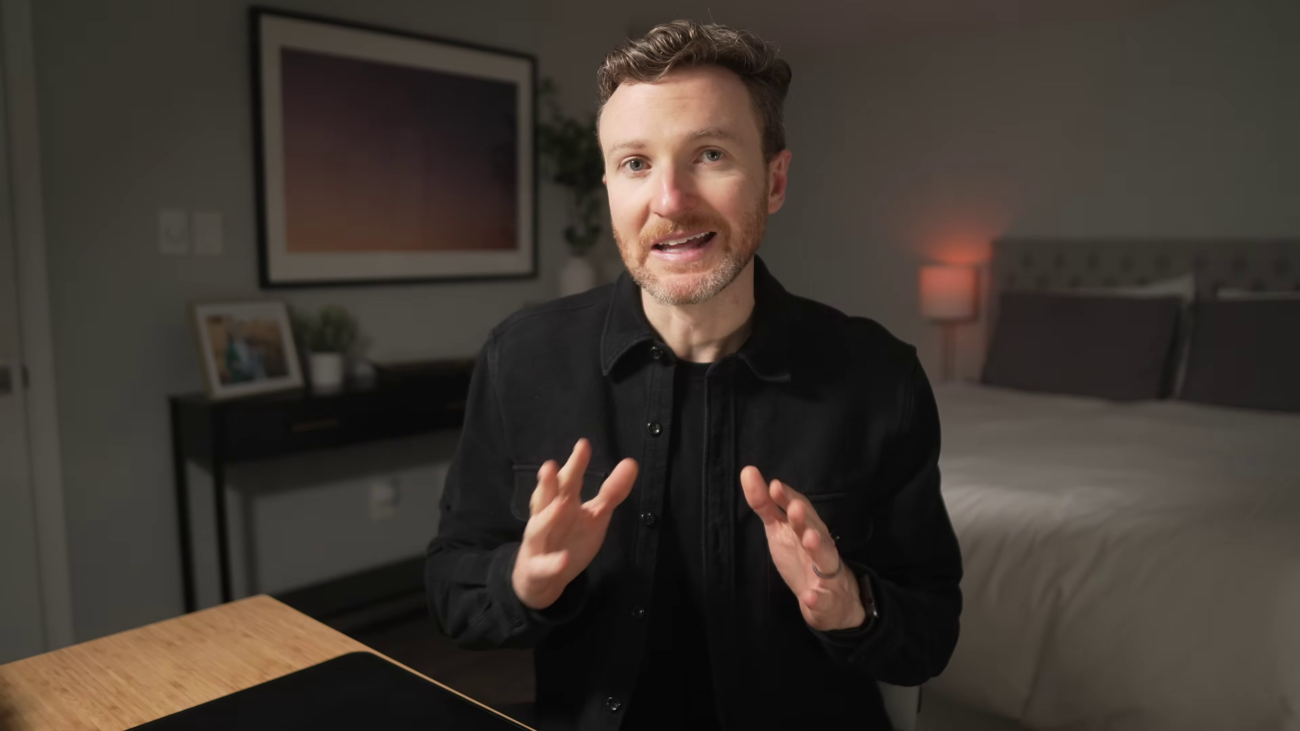